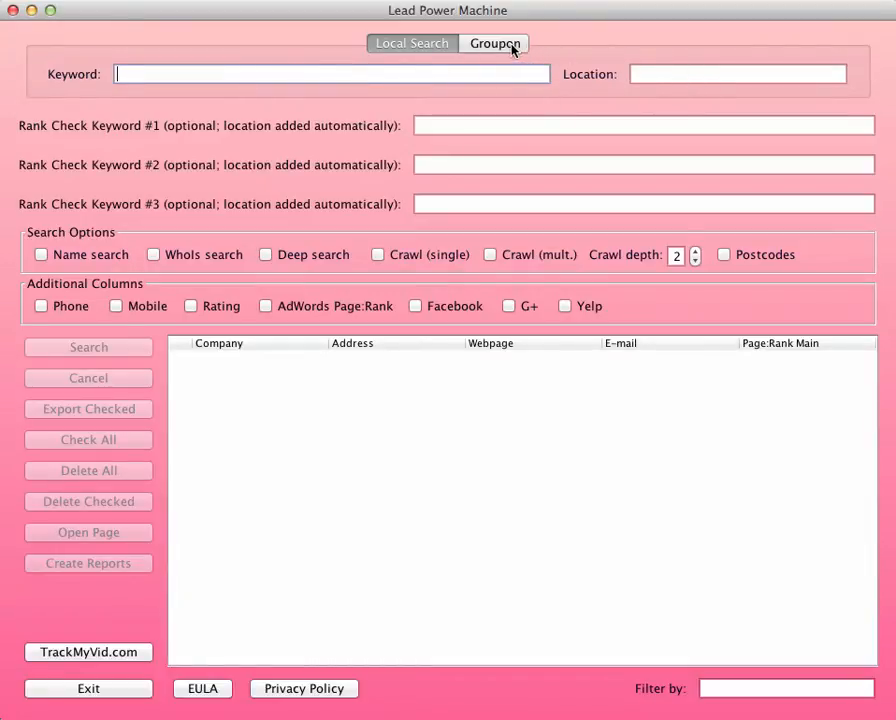
Step: Look through the list of available Groupon locations and return to the local search
{"action": "left_click", "coordinate": [513, 46]}
{"action": "left_click", "coordinate": [400, 73]}
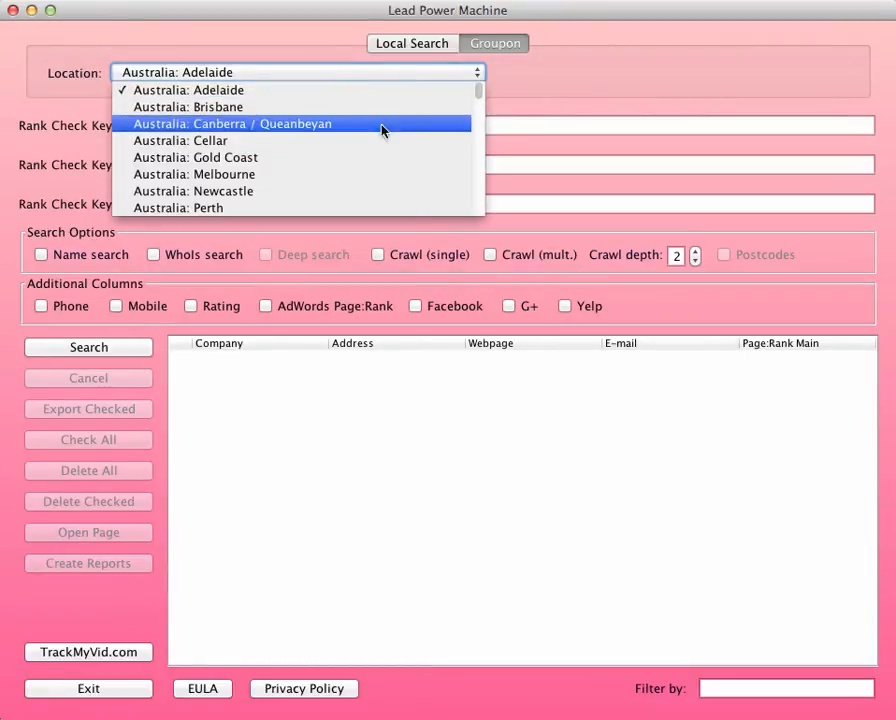
{"action": "scroll", "coordinate": [381, 130], "scroll_direction": "down", "scroll_amount": 20}
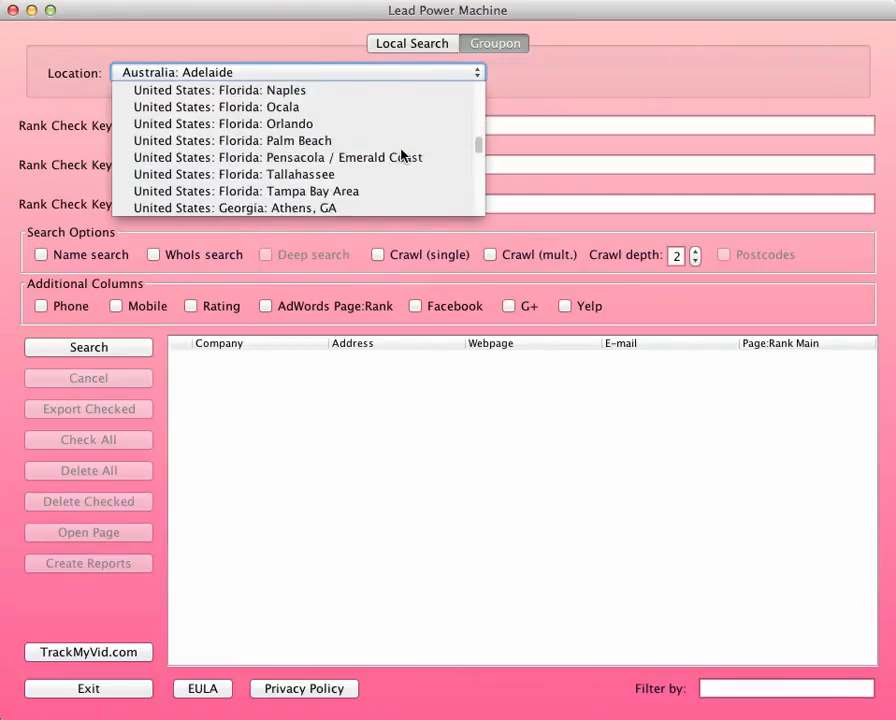
{"action": "scroll", "coordinate": [402, 155], "scroll_direction": "down", "scroll_amount": 10}
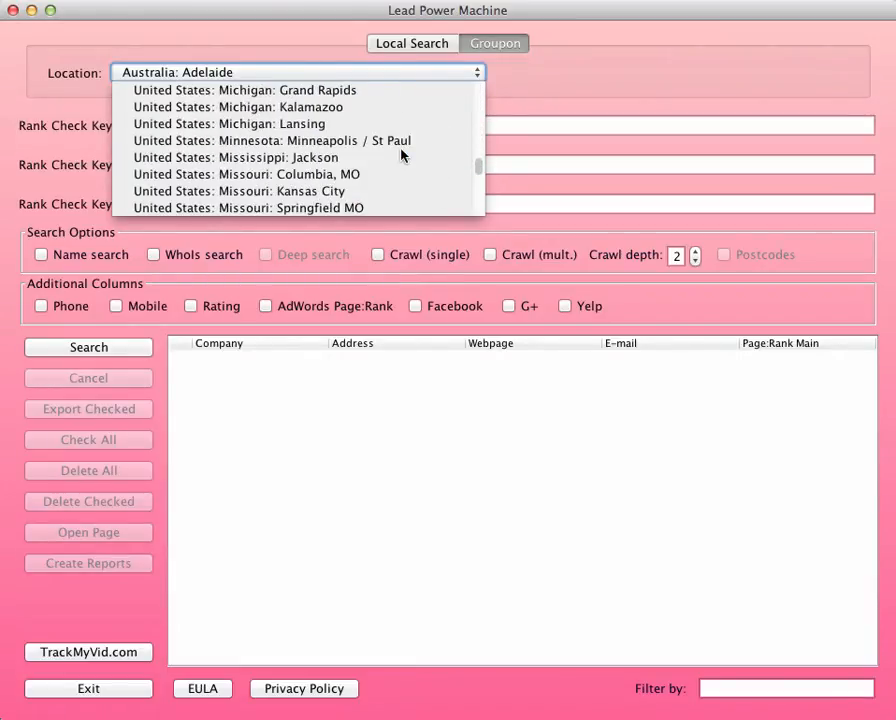
{"action": "left_click", "coordinate": [333, 25]}
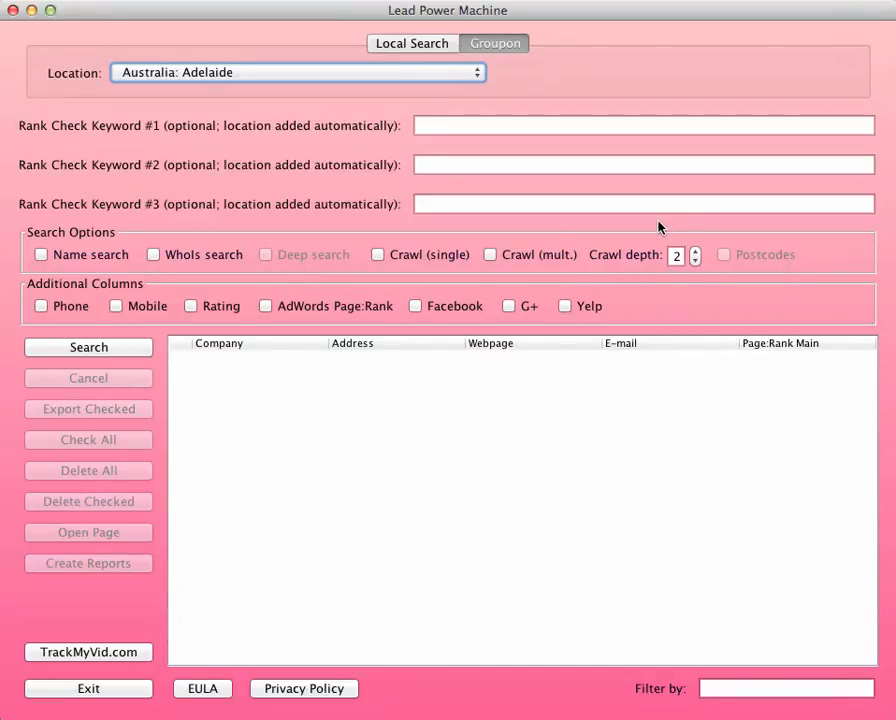
{"action": "left_click", "coordinate": [412, 47]}
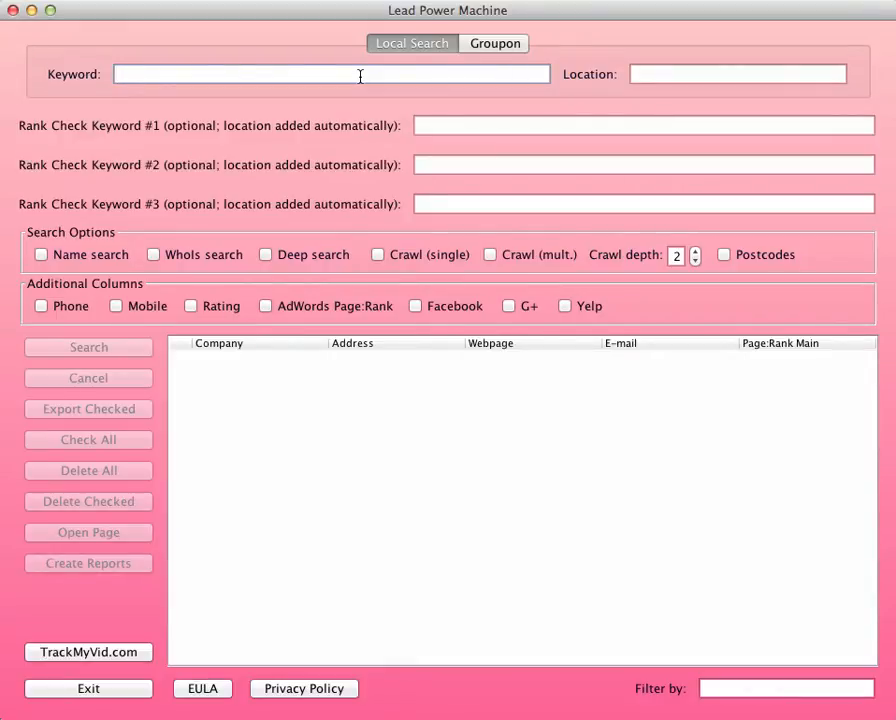
Step: Try "restaurants", "dentist" and "doctor" as example keywords for the local search
{"action": "type", "text": "restaurants"}
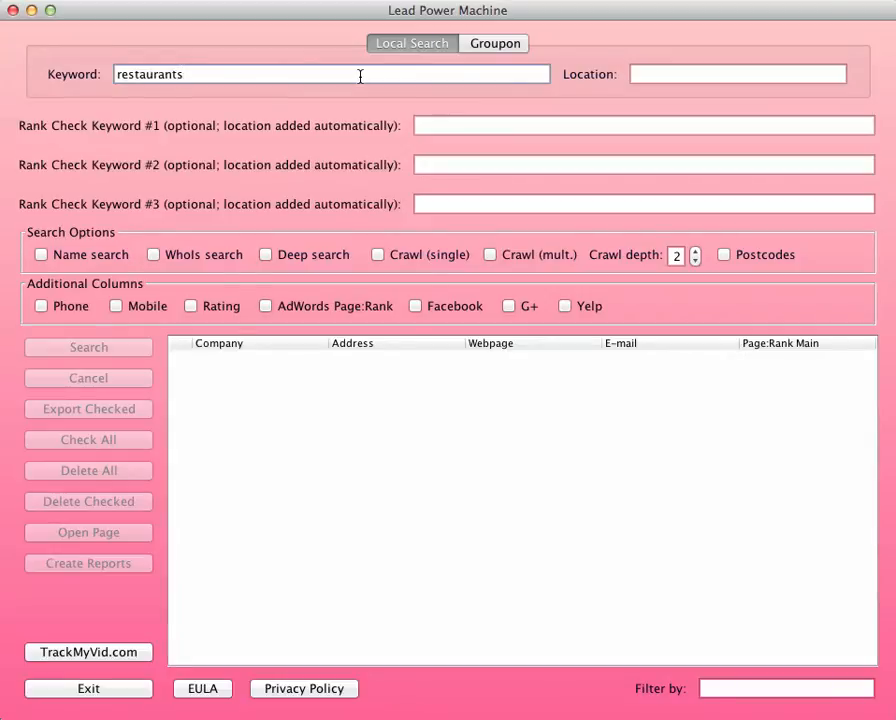
{"action": "key", "text": "super+a"}
{"action": "type", "text": "dentist"}
{"action": "key", "text": "super+a"}
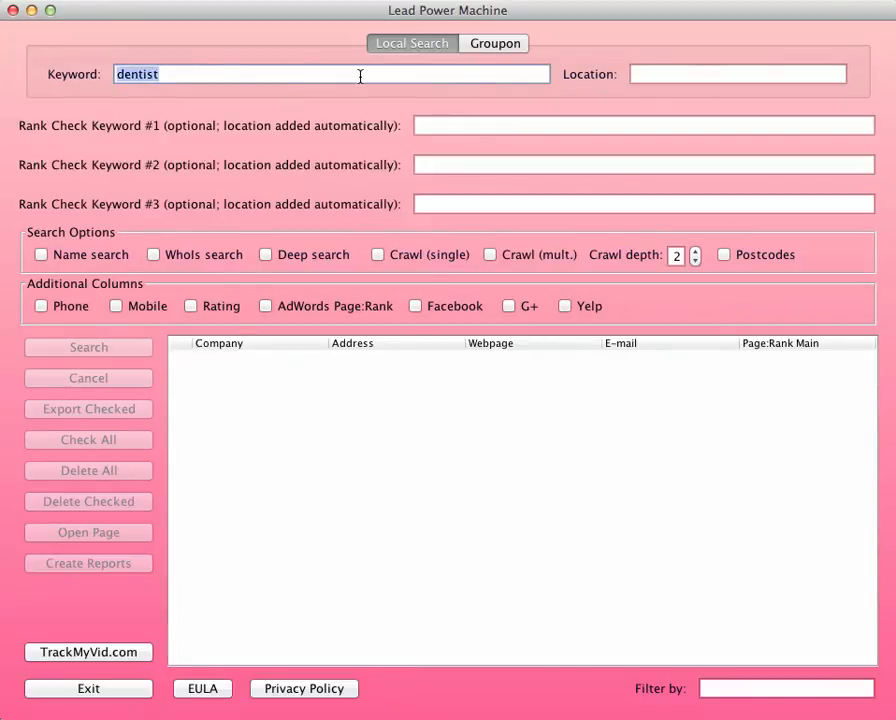
{"action": "type", "text": "soctor"}
{"action": "key", "text": "BackSpace"}
{"action": "key", "text": "BackSpace"}
{"action": "key", "text": "BackSpace"}
{"action": "key", "text": "BackSpace"}
{"action": "key", "text": "BackSpace"}
{"action": "key", "text": "BackSpace"}
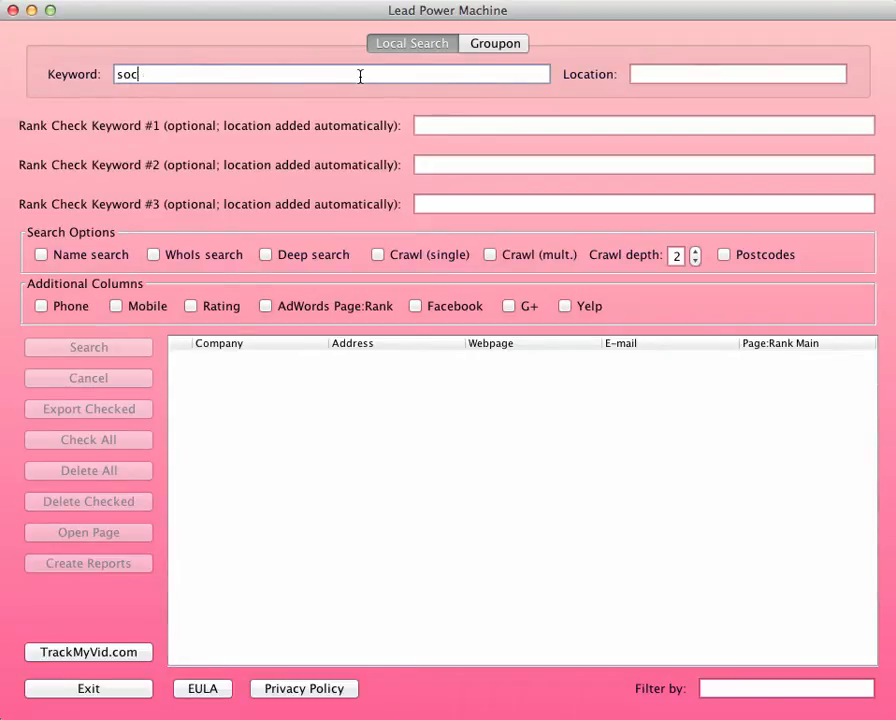
{"action": "type", "text": "doctor"}
Step: Set the local search keyword to "restaurant"
{"action": "key", "text": "super+a"}
{"action": "key", "text": "BackSpace"}
{"action": "type", "text": "restaurant"}
{"action": "key", "text": "Tab"}
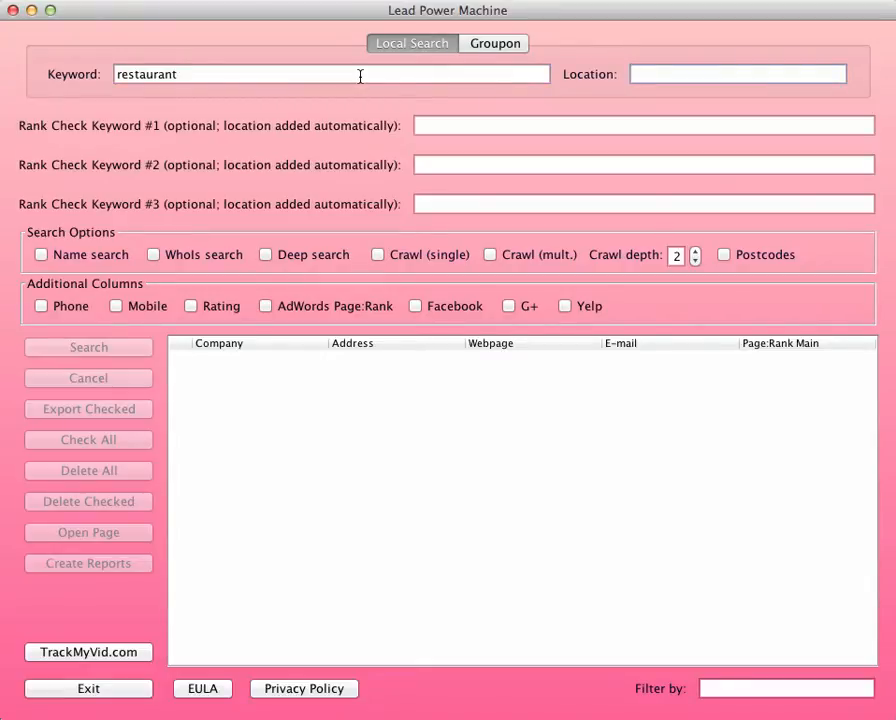
Step: Try "Madison WI" as the search location and clear it again
{"action": "type", "text": "Madi"}
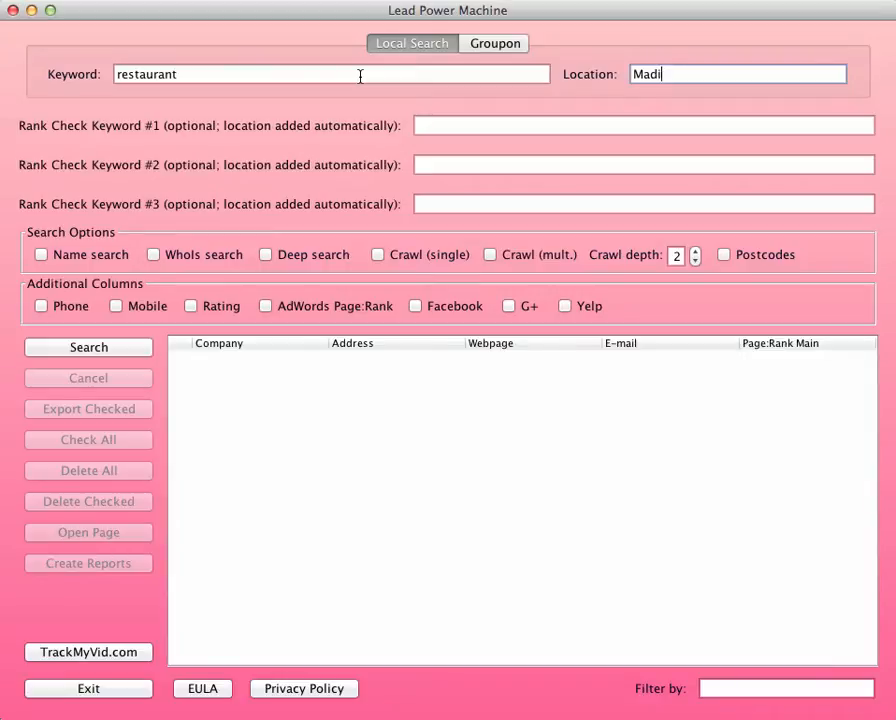
{"action": "type", "text": "son WI"}
{"action": "key", "text": "super+a"}
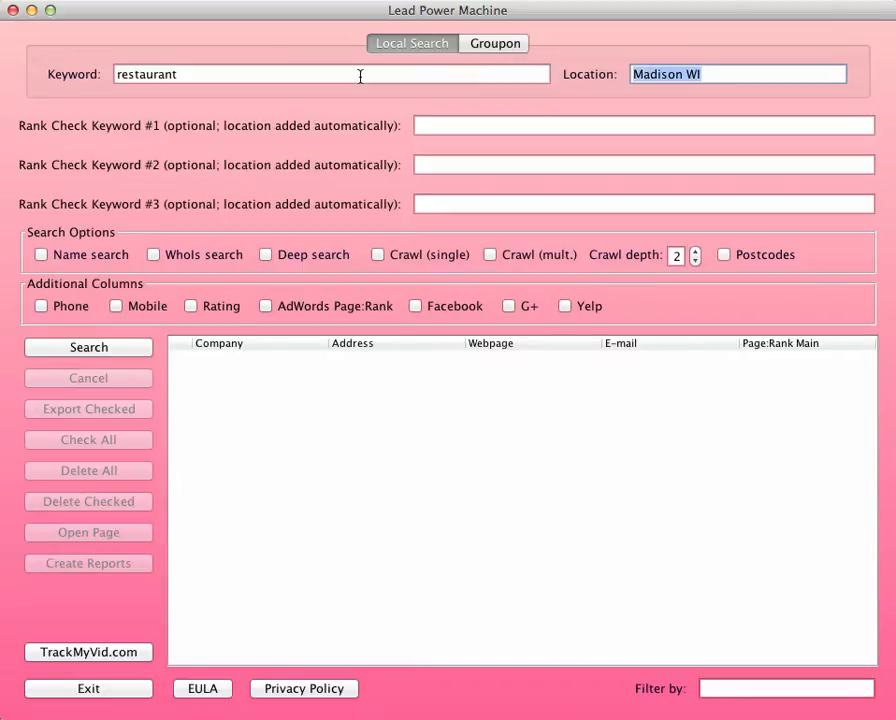
{"action": "key", "text": "BackSpace"}
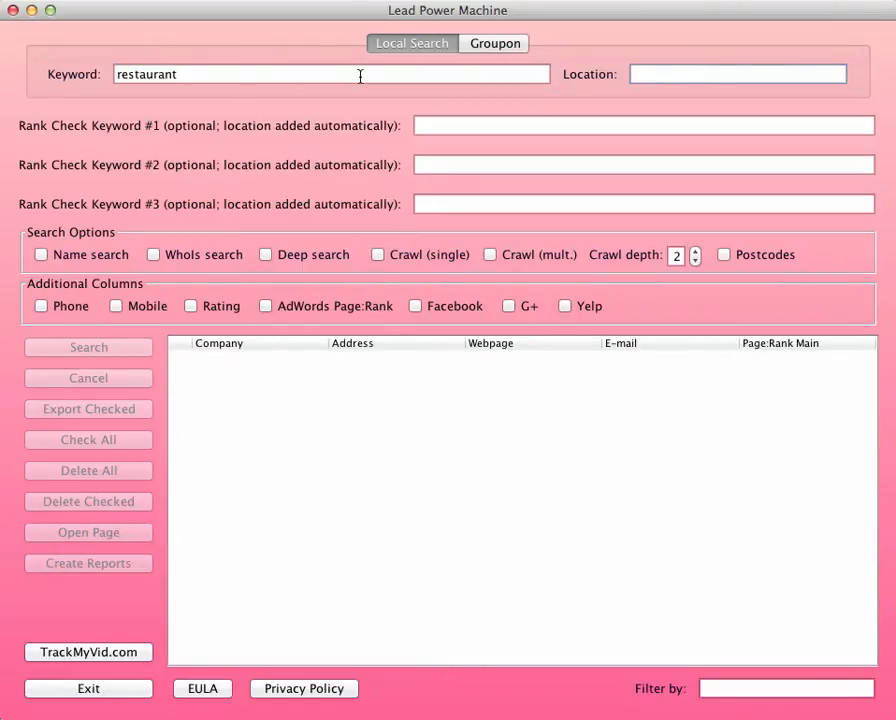
Step: Try London as the search location with the country codes UK, AU and NZ
{"action": "type", "text": "L"}
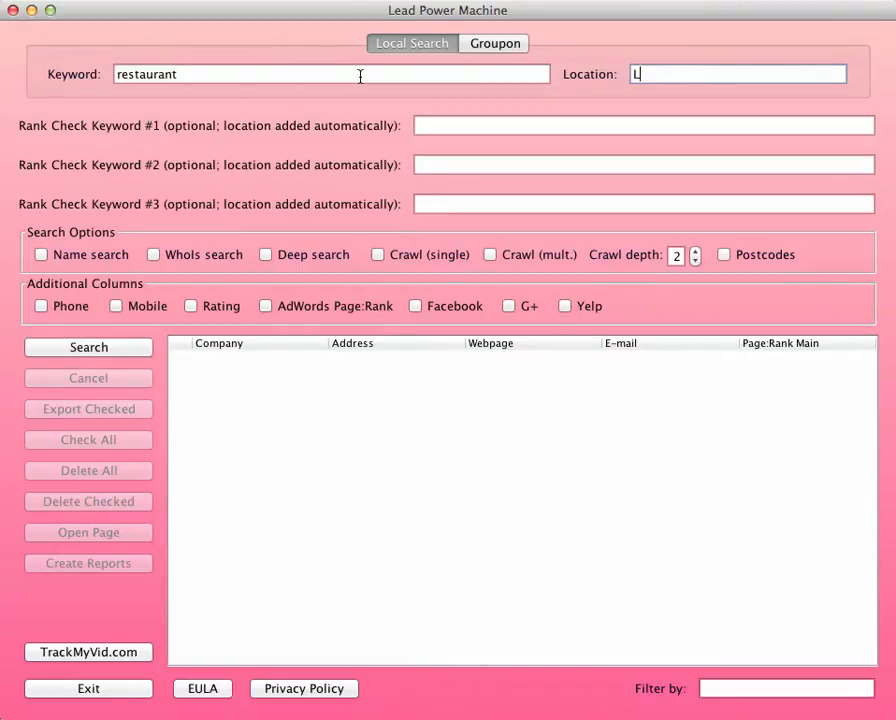
{"action": "type", "text": "ondon"}
{"action": "type", "text": " UK"}
{"action": "key", "text": "BackSpace"}
{"action": "key", "text": "BackSpace"}
{"action": "type", "text": "AU"}
{"action": "key", "text": "BackSpace"}
{"action": "key", "text": "BackSpace"}
{"action": "type", "text": "NZ"}
Step: Replace the location with the state code NH and enable the Postcodes search option
{"action": "key", "text": "super+a"}
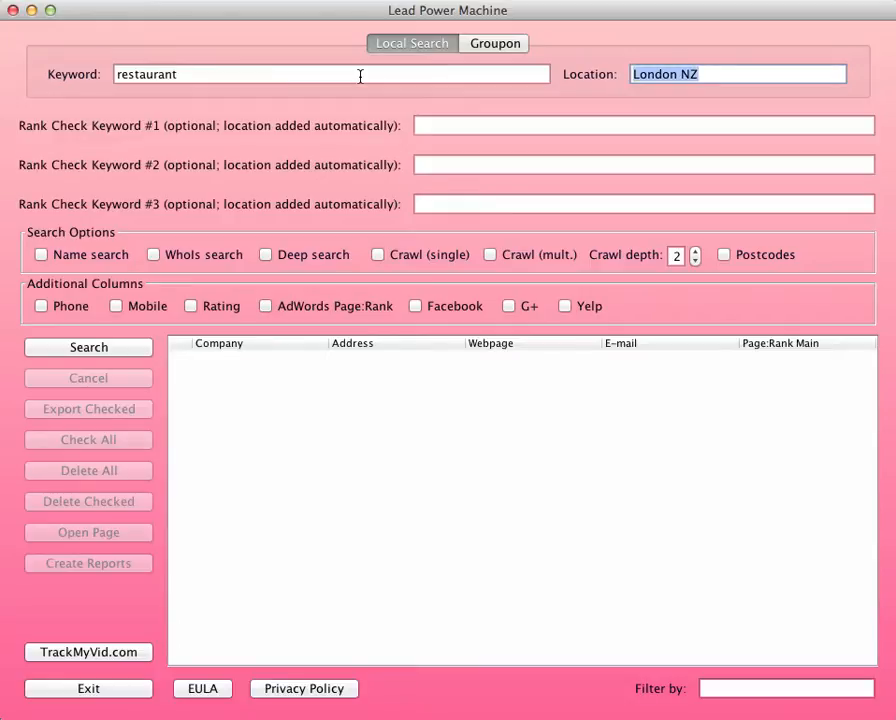
{"action": "type", "text": "NH"}
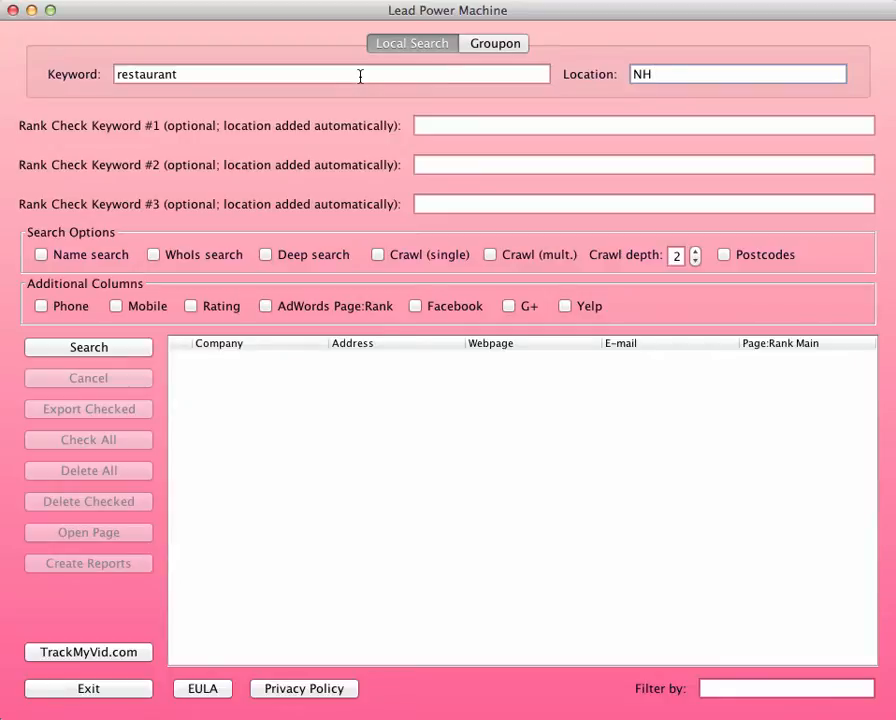
{"action": "left_click", "coordinate": [724, 255]}
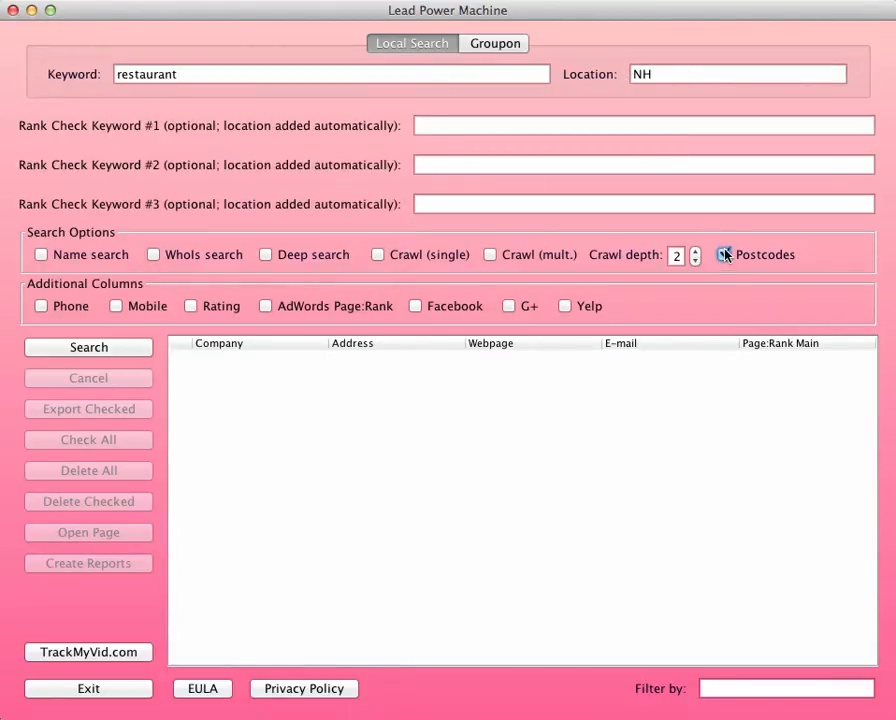
Step: Replace the location with NSW and turn off the Postcodes search option
{"action": "left_click", "coordinate": [665, 73]}
{"action": "left_click_drag", "start_coordinate": [665, 73], "coordinate": [575, 62]}
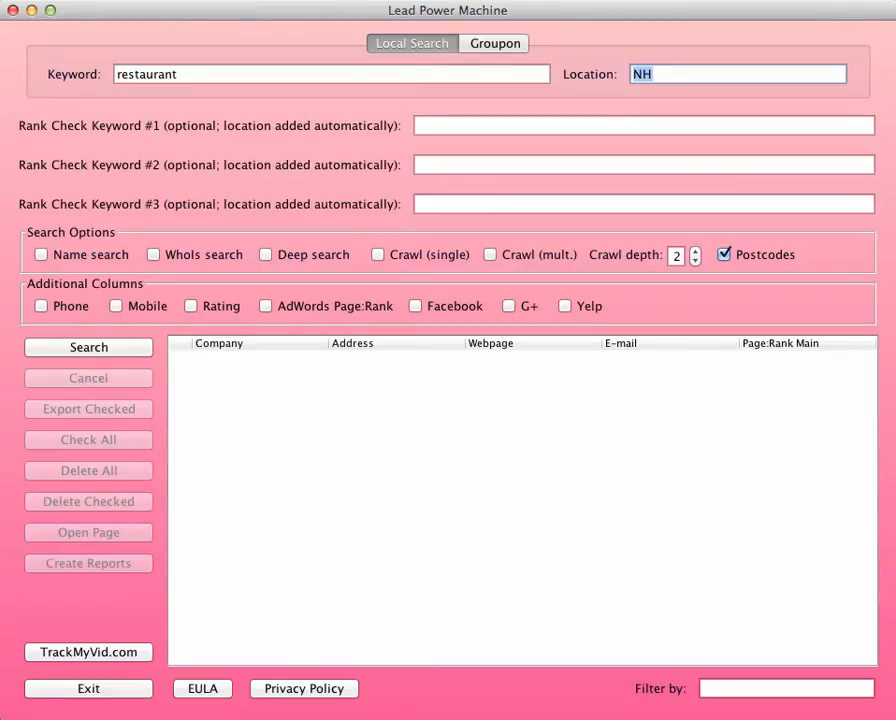
{"action": "type", "text": "NSW"}
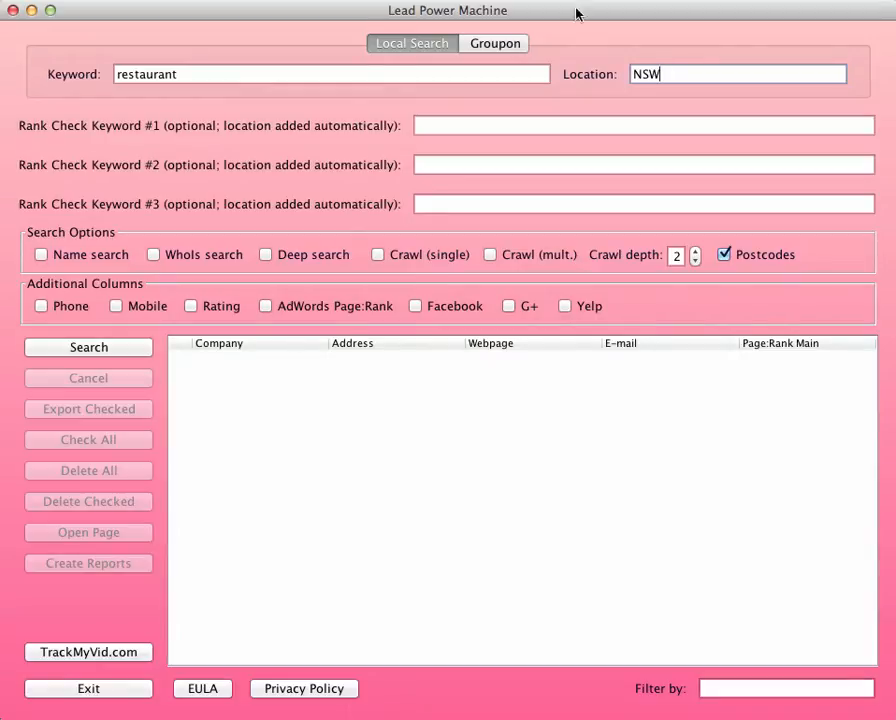
{"action": "left_click", "coordinate": [724, 255]}
{"action": "left_click", "coordinate": [725, 257]}
Step: Set the location to "Madison WI" and run the restaurant search
{"action": "double_click", "coordinate": [692, 76]}
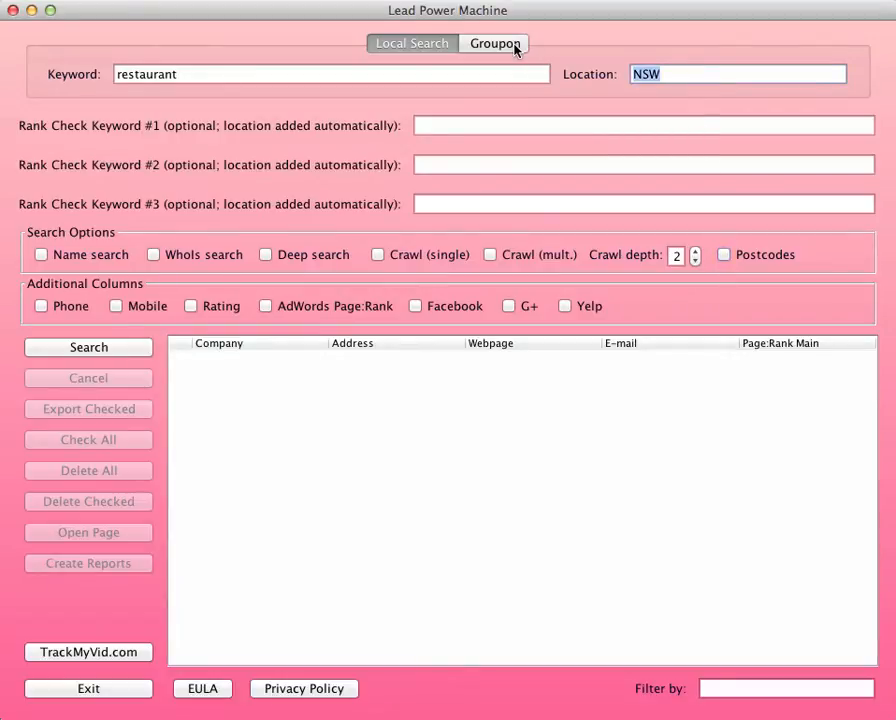
{"action": "key", "text": "BackSpace"}
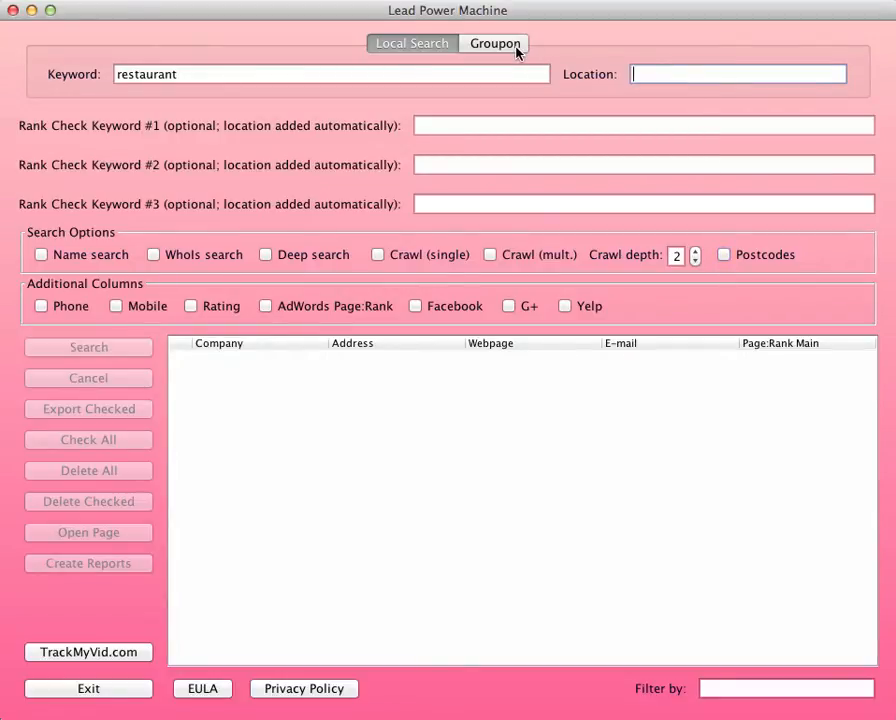
{"action": "type", "text": "Madison WI"}
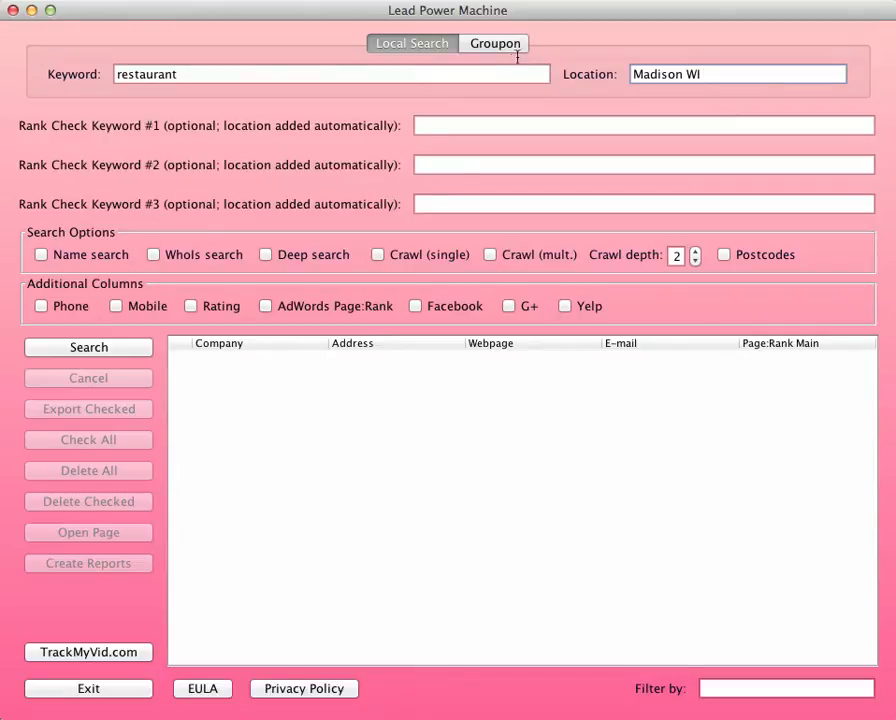
{"action": "left_click", "coordinate": [92, 350]}
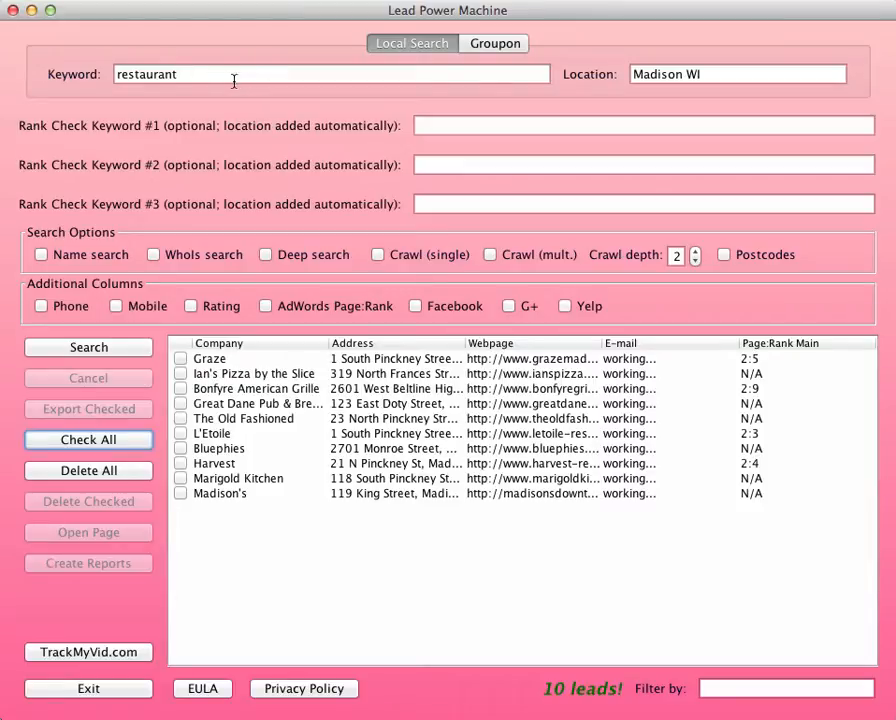
Step: Enter "bar" as rank check keyword #1 and "food" as rank check keyword #2
{"action": "left_click", "coordinate": [537, 127]}
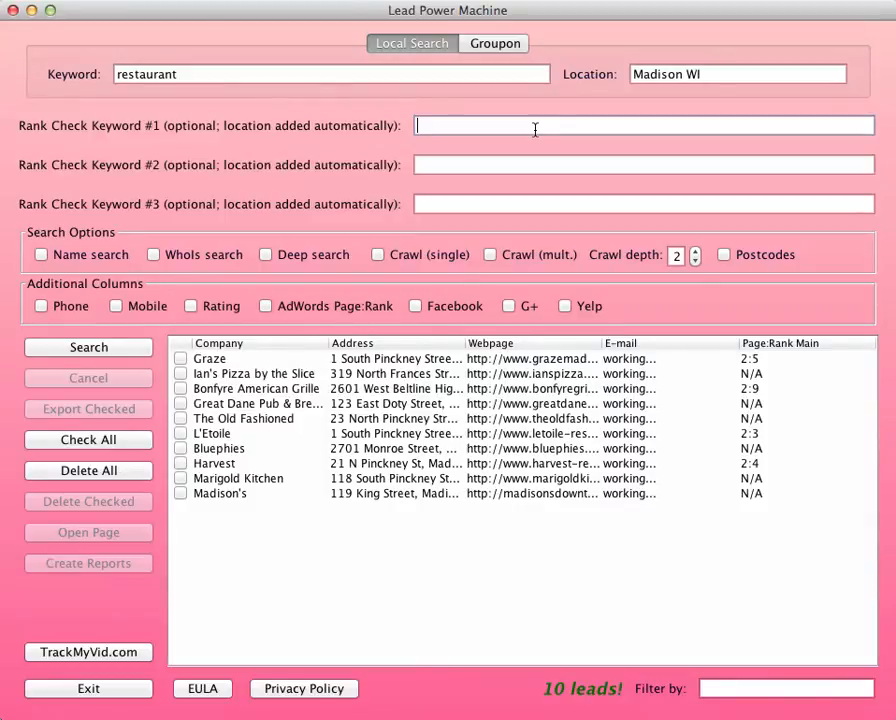
{"action": "type", "text": "bar"}
{"action": "left_click", "coordinate": [531, 162]}
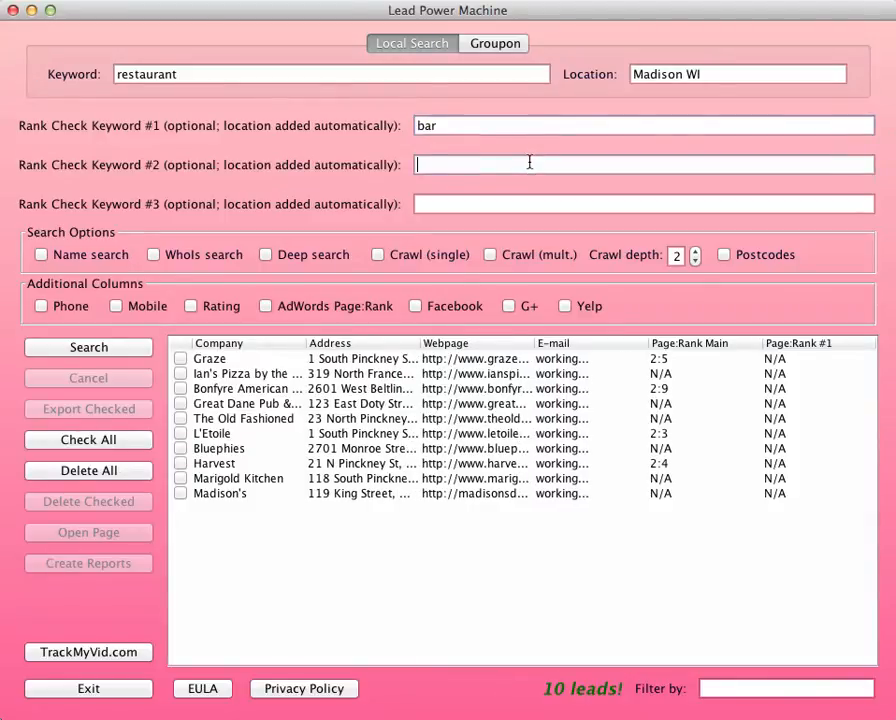
{"action": "type", "text": "food"}
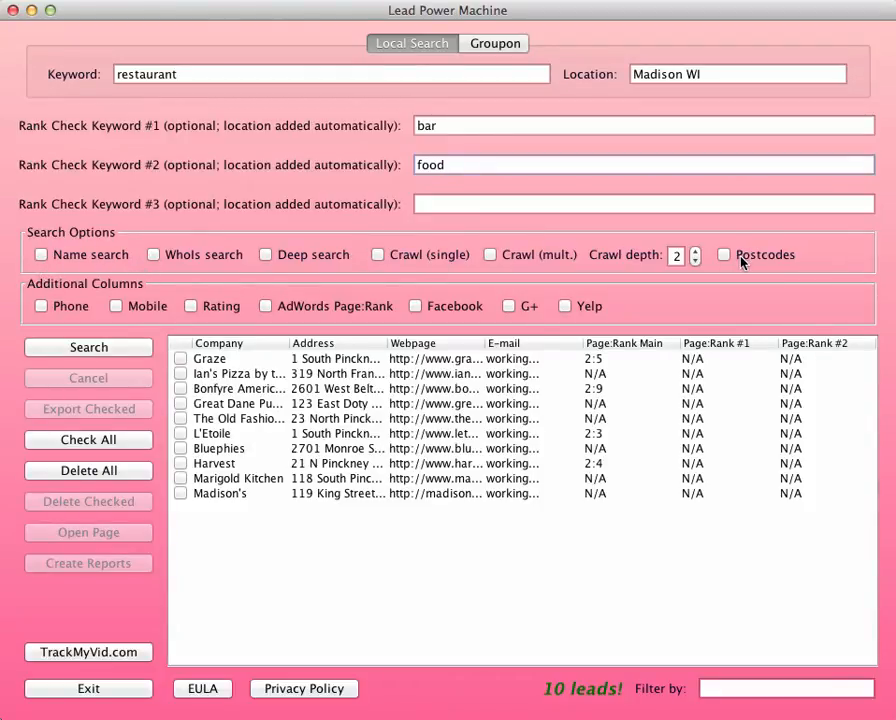
Step: Try the WhoIs search and Name search options and turn both off again
{"action": "left_click", "coordinate": [153, 255]}
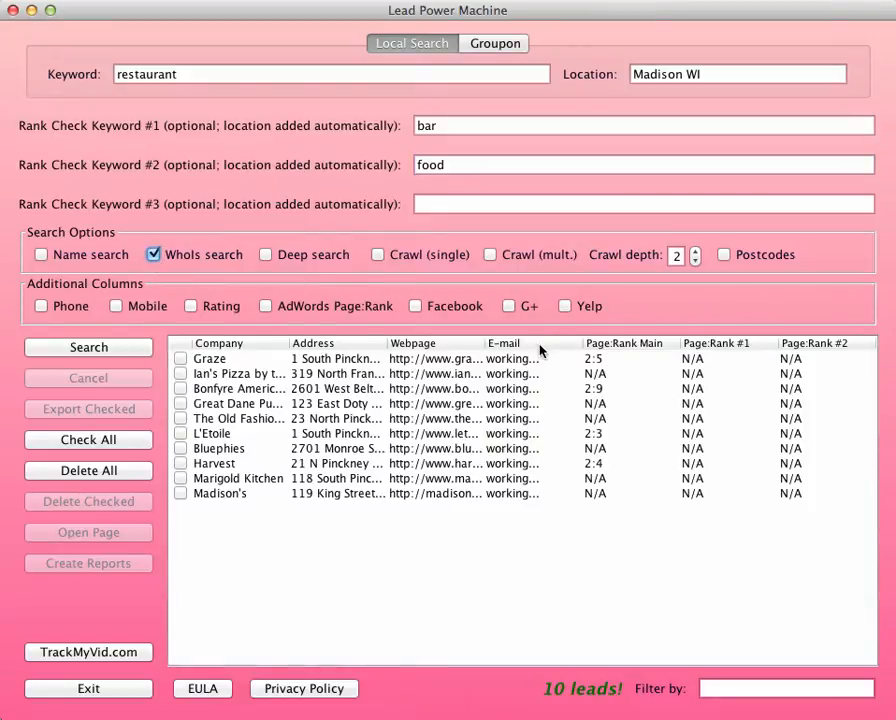
{"action": "left_click", "coordinate": [41, 256]}
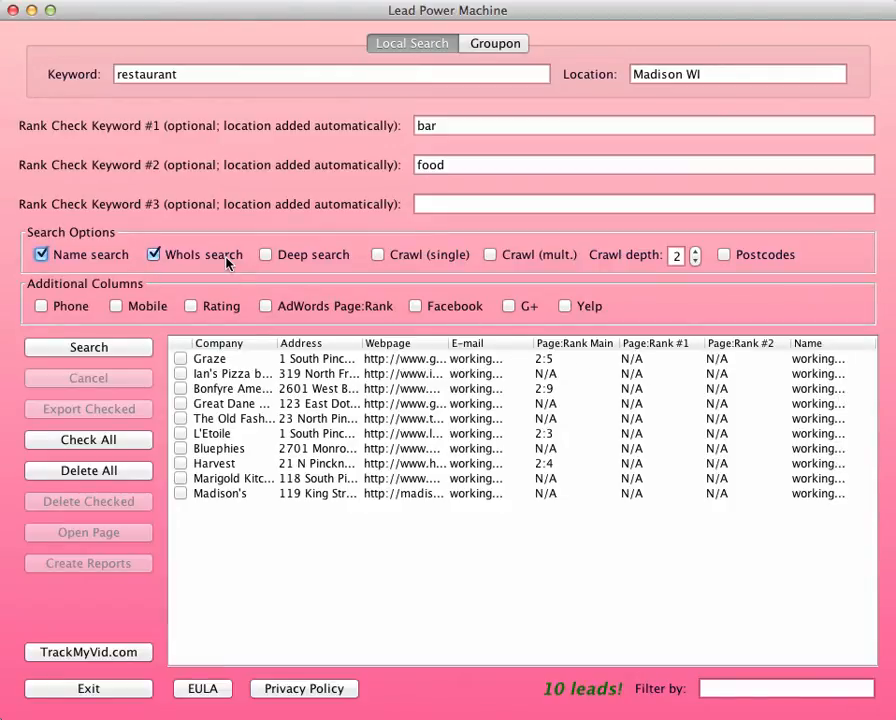
{"action": "left_click", "coordinate": [41, 255]}
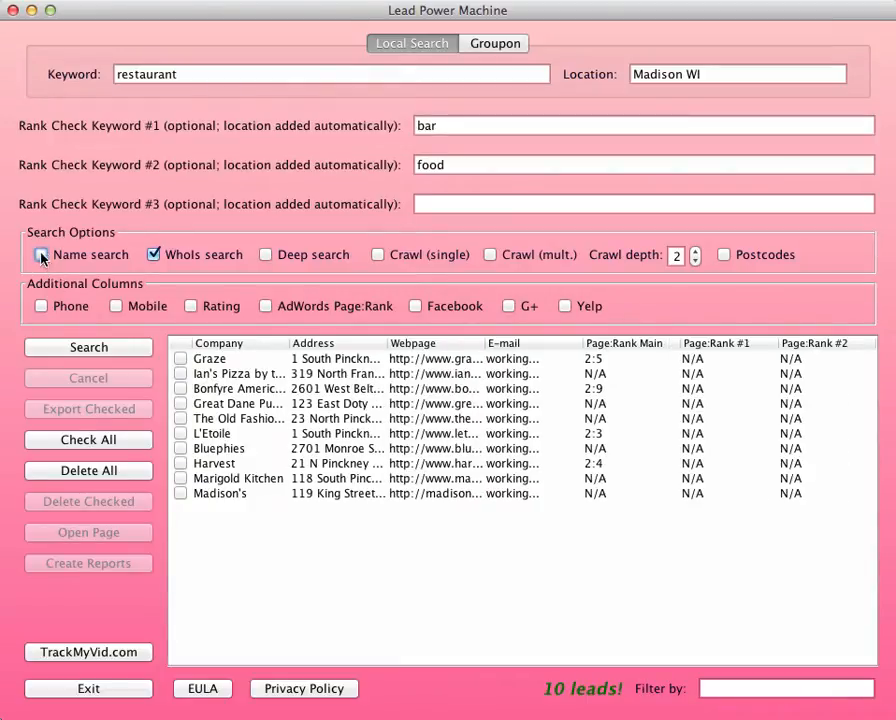
{"action": "left_click", "coordinate": [154, 256]}
Step: Try the Deep search and Postcodes search options in alternation
{"action": "left_click", "coordinate": [266, 255]}
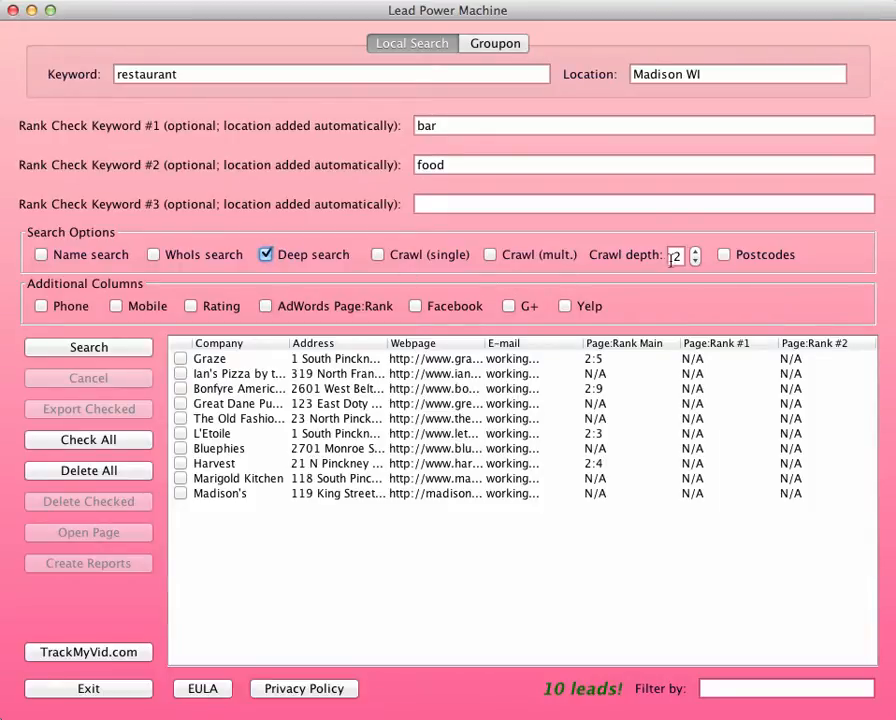
{"action": "left_click", "coordinate": [724, 255]}
{"action": "left_click", "coordinate": [264, 256]}
{"action": "left_click", "coordinate": [723, 256]}
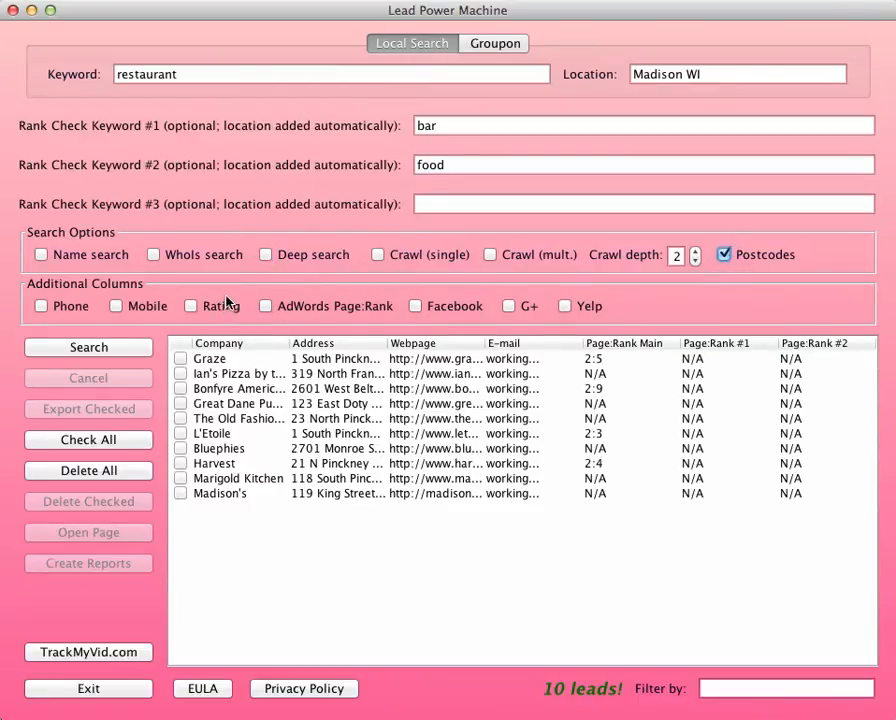
Step: Enable Deep search instead of Postcodes and set the location to "Boston MA"
{"action": "left_click", "coordinate": [266, 255]}
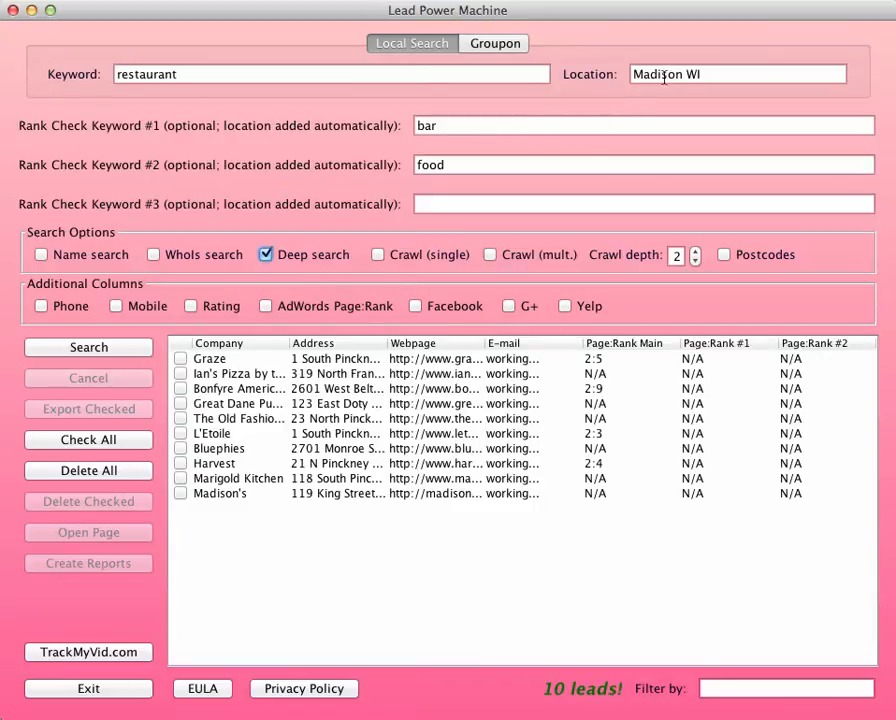
{"action": "triple_click", "coordinate": [735, 73]}
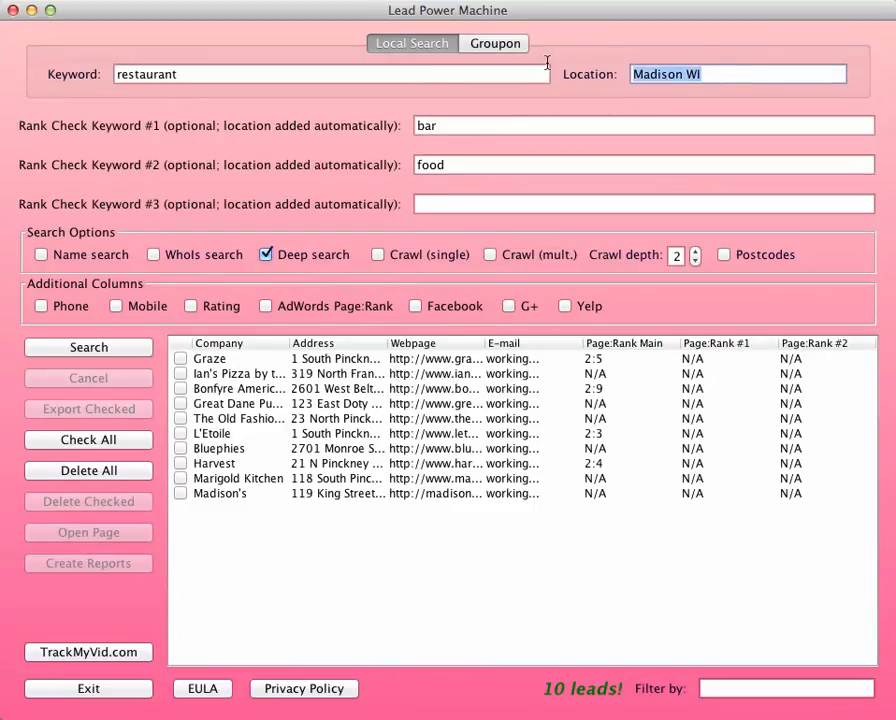
{"action": "type", "text": "Boston MA"}
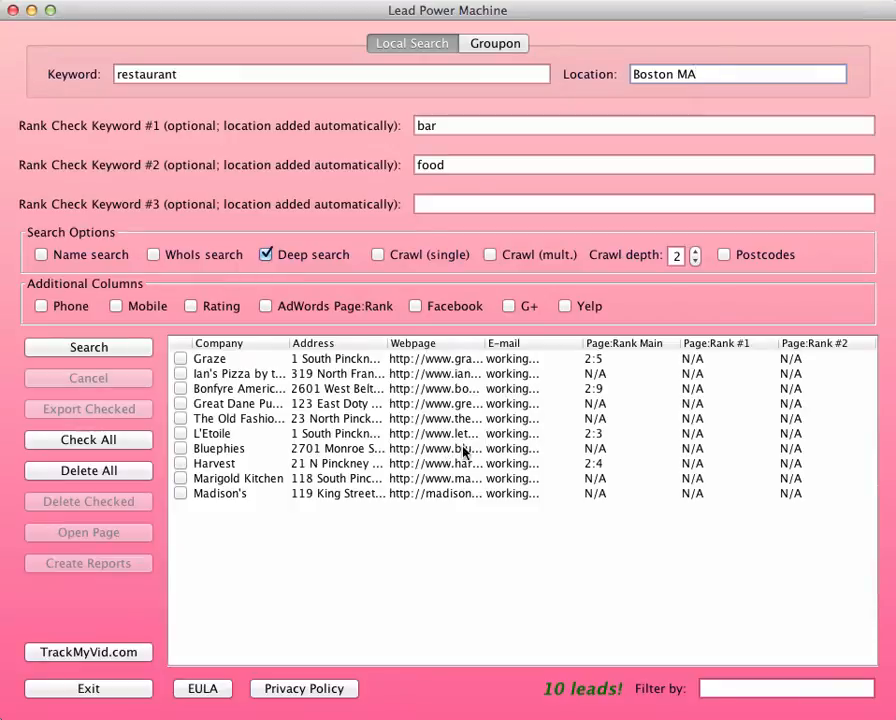
Step: Try the single and multiple Crawl search options and leave both turned off
{"action": "left_click", "coordinate": [378, 255]}
{"action": "left_click", "coordinate": [373, 255]}
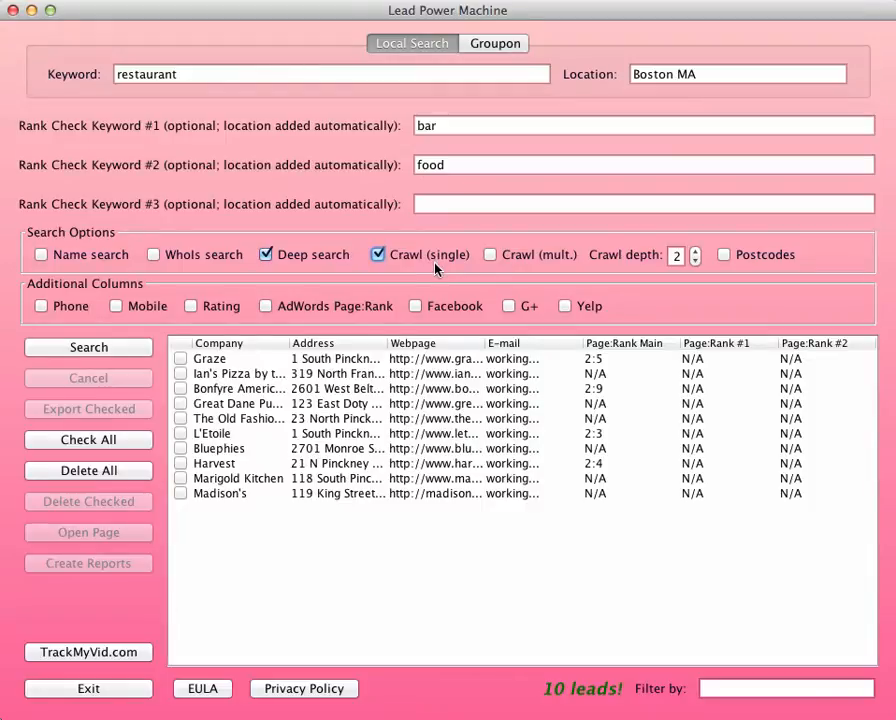
{"action": "left_click", "coordinate": [491, 256]}
Step: Try the Phone, Mobile, Rating and AdWords Page:Rank columns one at a time, turning each off again
{"action": "left_click", "coordinate": [41, 306]}
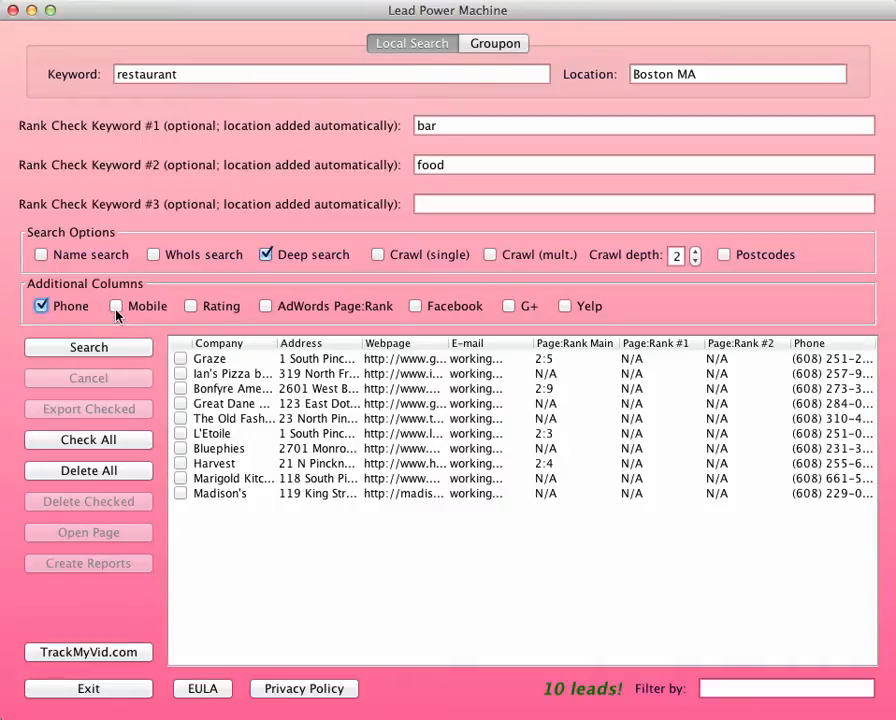
{"action": "left_click", "coordinate": [59, 314]}
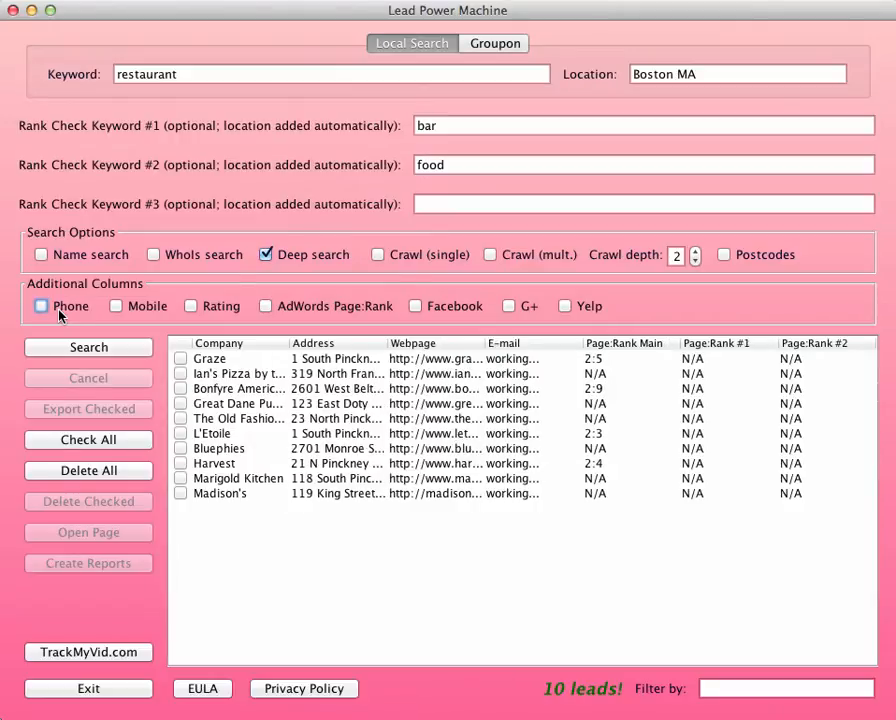
{"action": "left_click", "coordinate": [113, 309]}
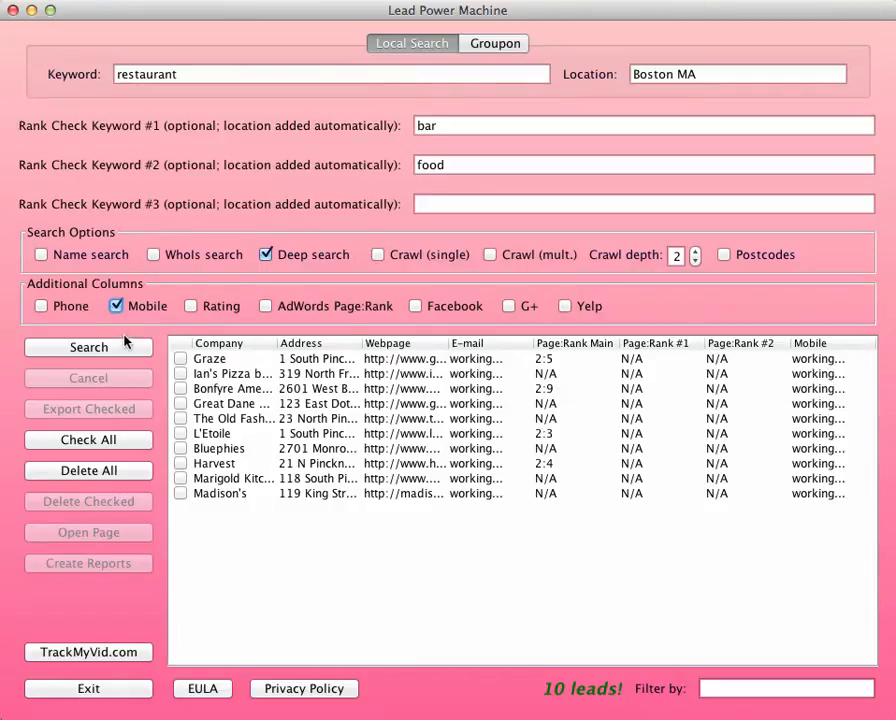
{"action": "left_click", "coordinate": [115, 309]}
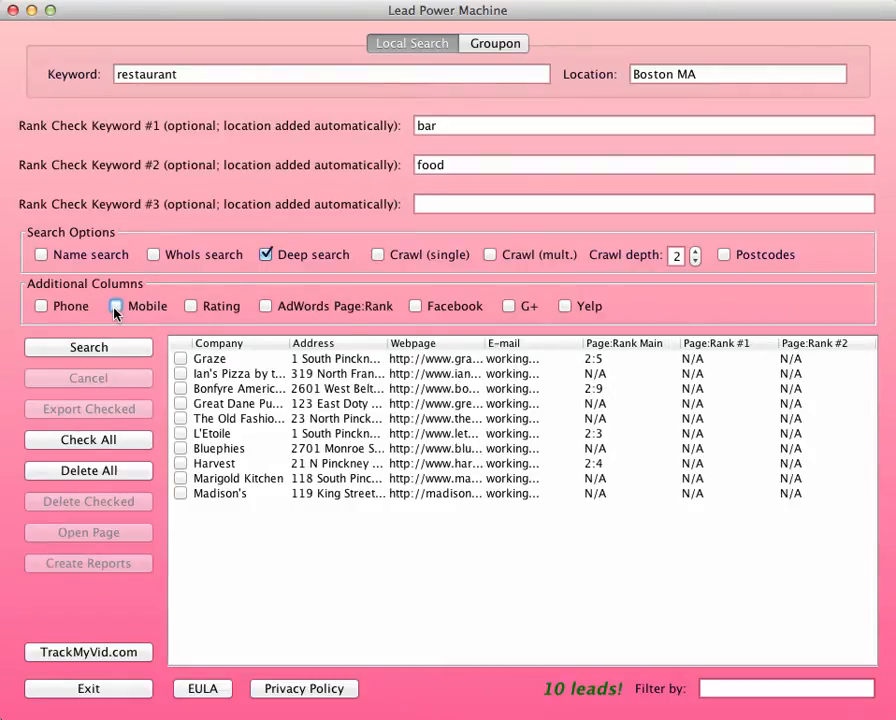
{"action": "left_click", "coordinate": [191, 309]}
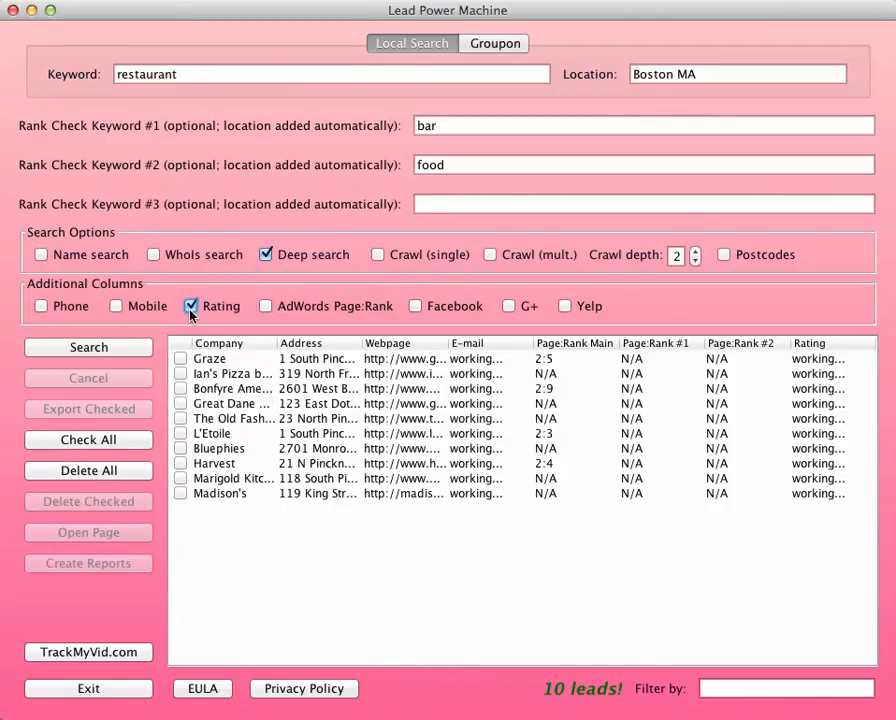
{"action": "left_click", "coordinate": [191, 307]}
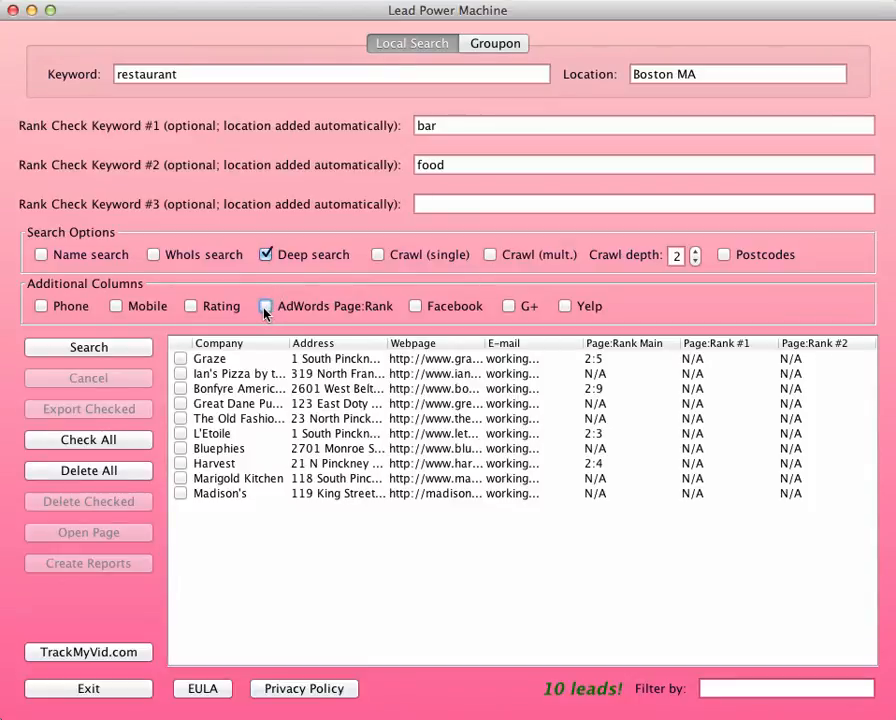
{"action": "left_click", "coordinate": [265, 307]}
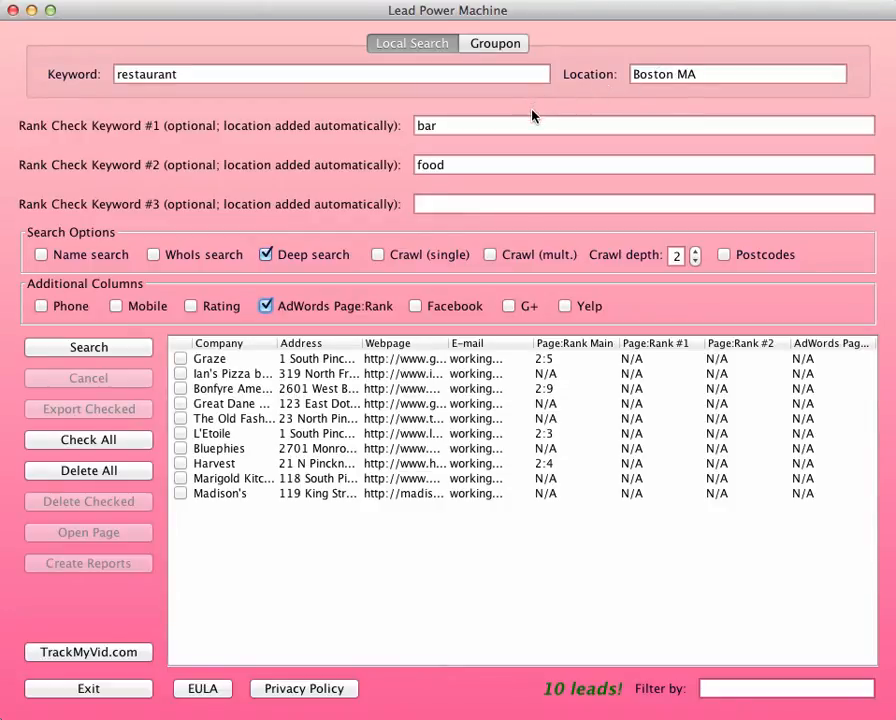
{"action": "left_click", "coordinate": [265, 308]}
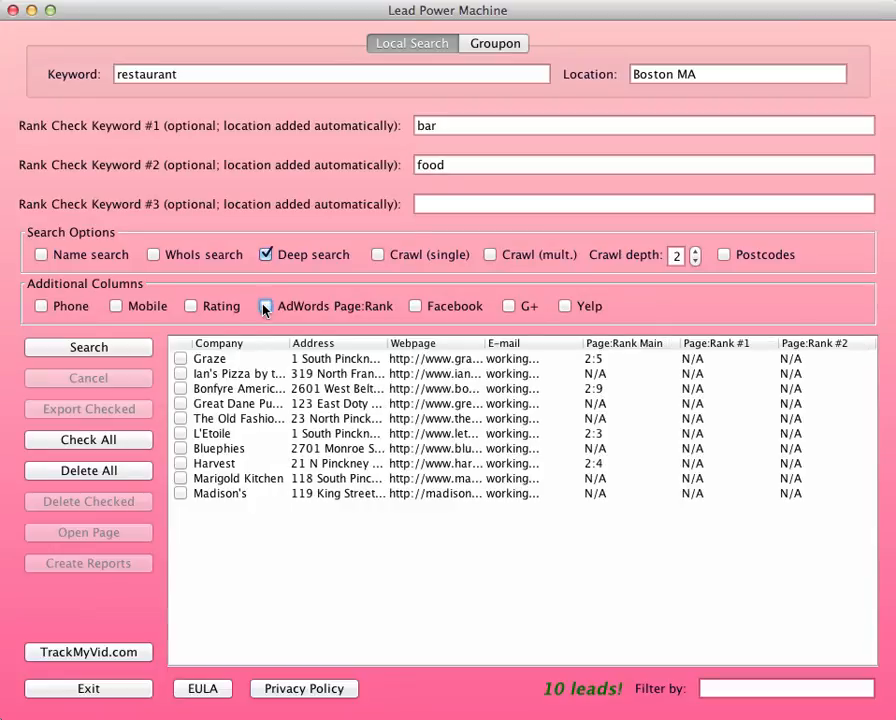
Step: Add the Facebook, G+ and Yelp columns together and remove all three again
{"action": "left_click", "coordinate": [415, 307]}
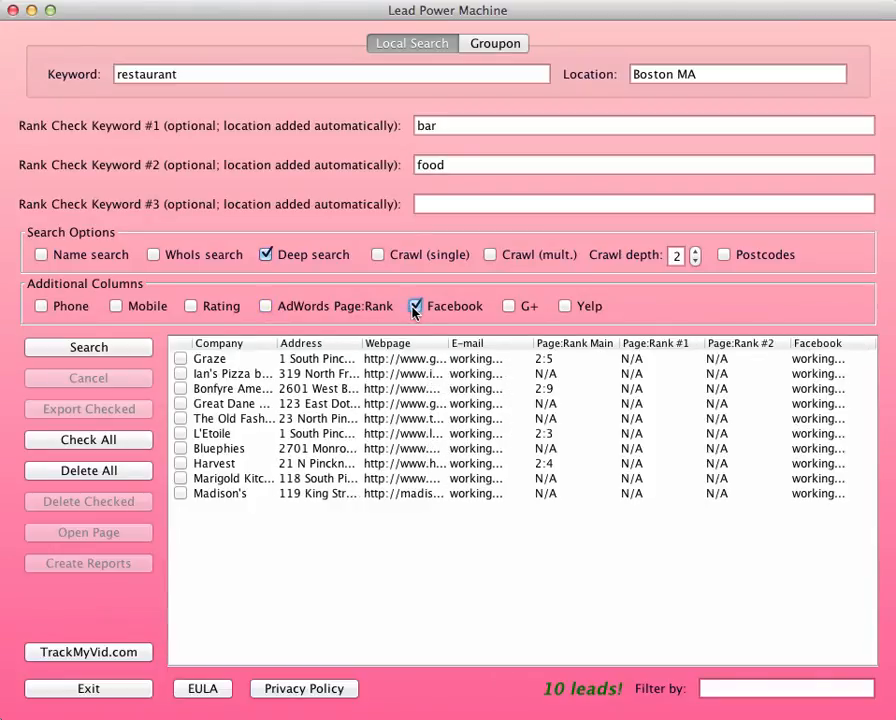
{"action": "left_click", "coordinate": [508, 308]}
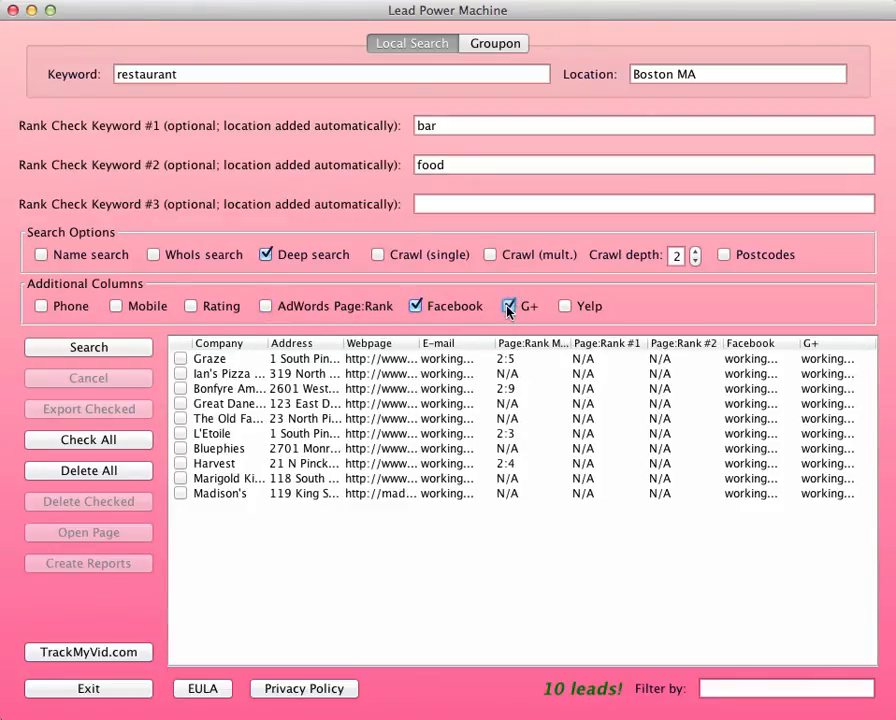
{"action": "left_click", "coordinate": [565, 308]}
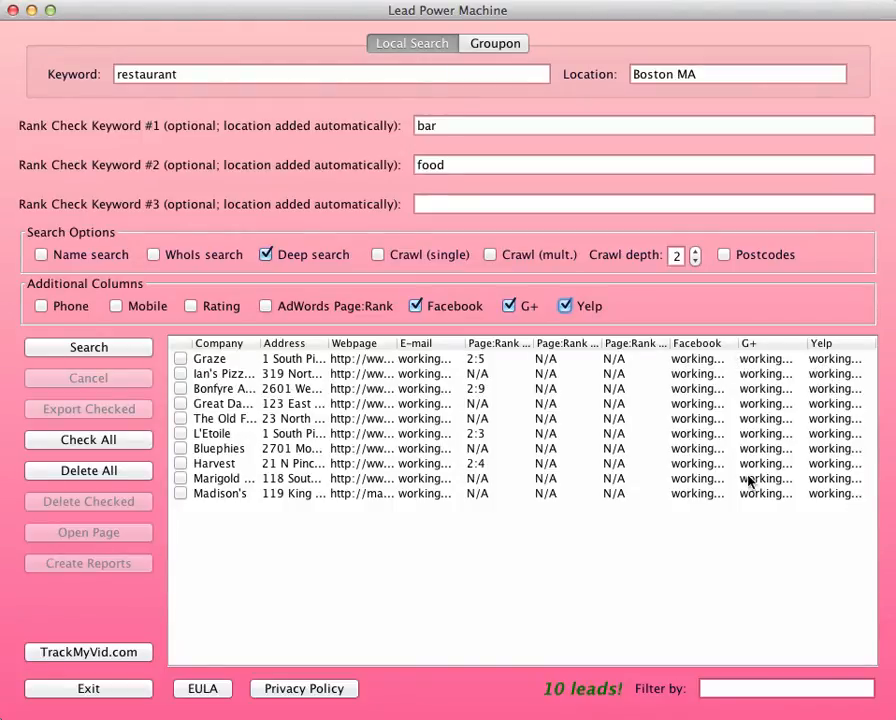
{"action": "left_click", "coordinate": [564, 307]}
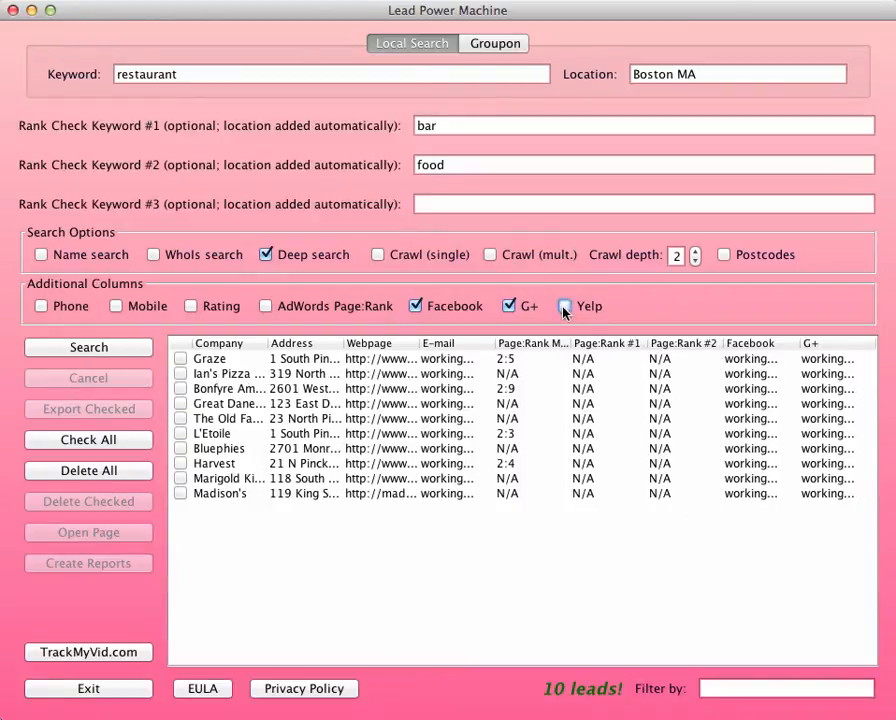
{"action": "left_click", "coordinate": [509, 306]}
{"action": "left_click", "coordinate": [416, 308]}
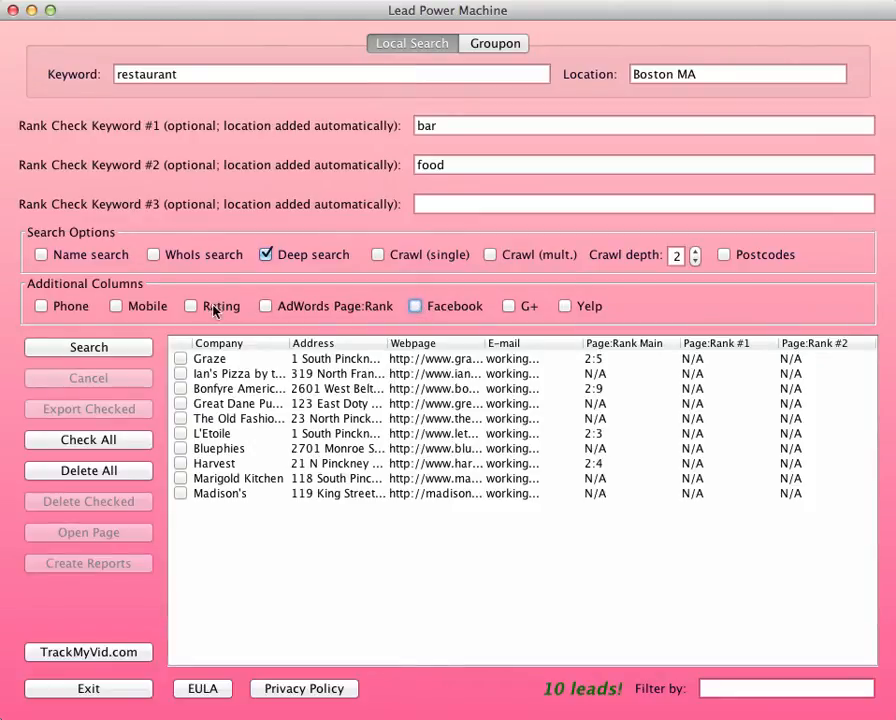
Step: Replace all existing leads with a new search that includes the Phone and Rating columns
{"action": "left_click", "coordinate": [69, 308]}
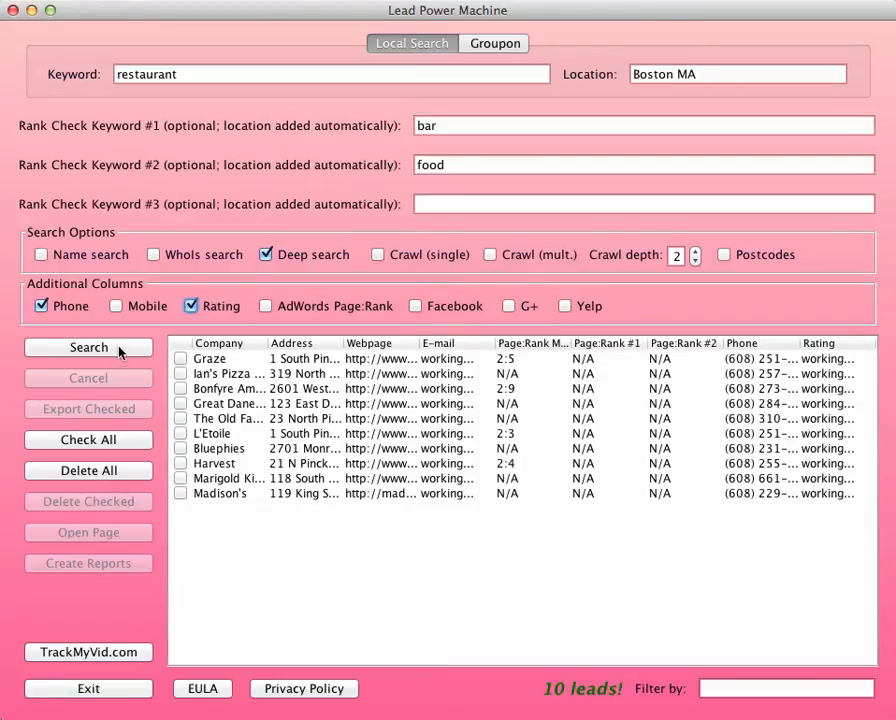
{"action": "left_click", "coordinate": [121, 479]}
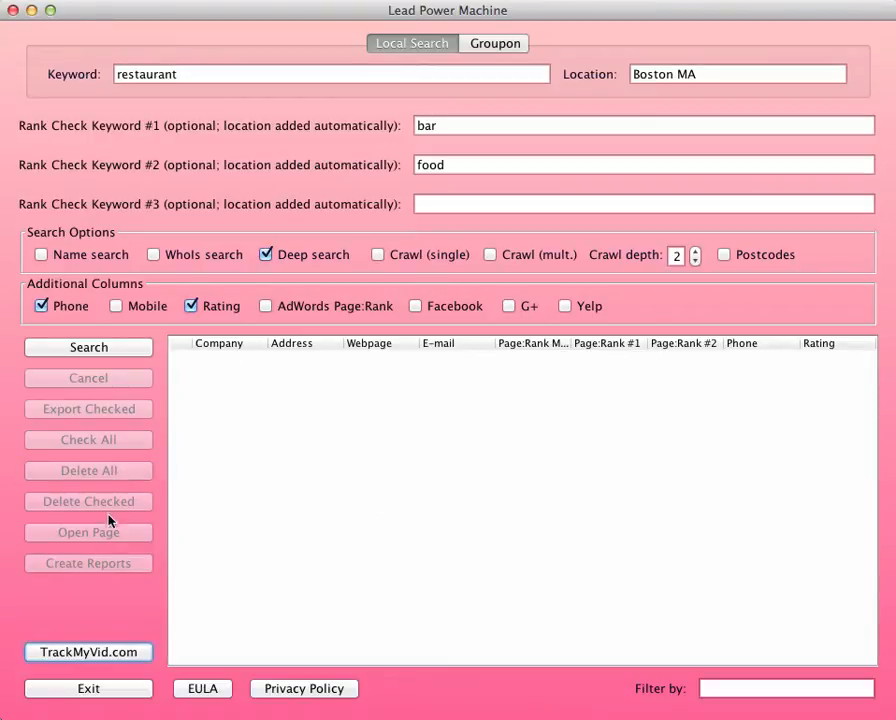
{"action": "left_click", "coordinate": [86, 349]}
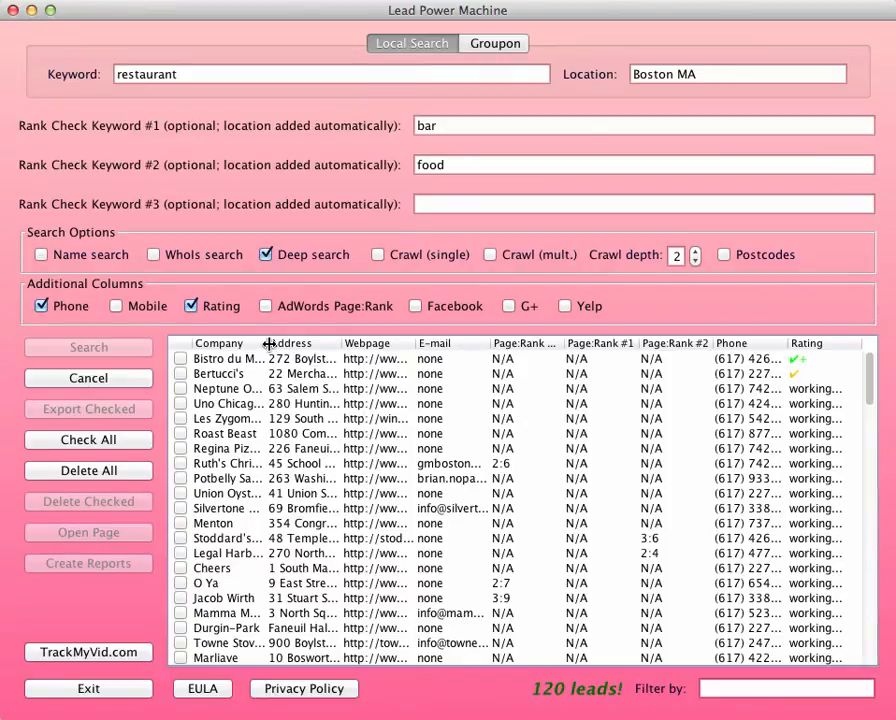
Step: Widen the Company column slightly and stop the running search while looking through the leads
{"action": "mouse_move", "coordinate": [269, 344]}
{"action": "left_mouse_down"}
{"action": "mouse_move", "coordinate": [350, 344]}
{"action": "mouse_move", "coordinate": [272, 344]}
{"action": "left_mouse_up"}
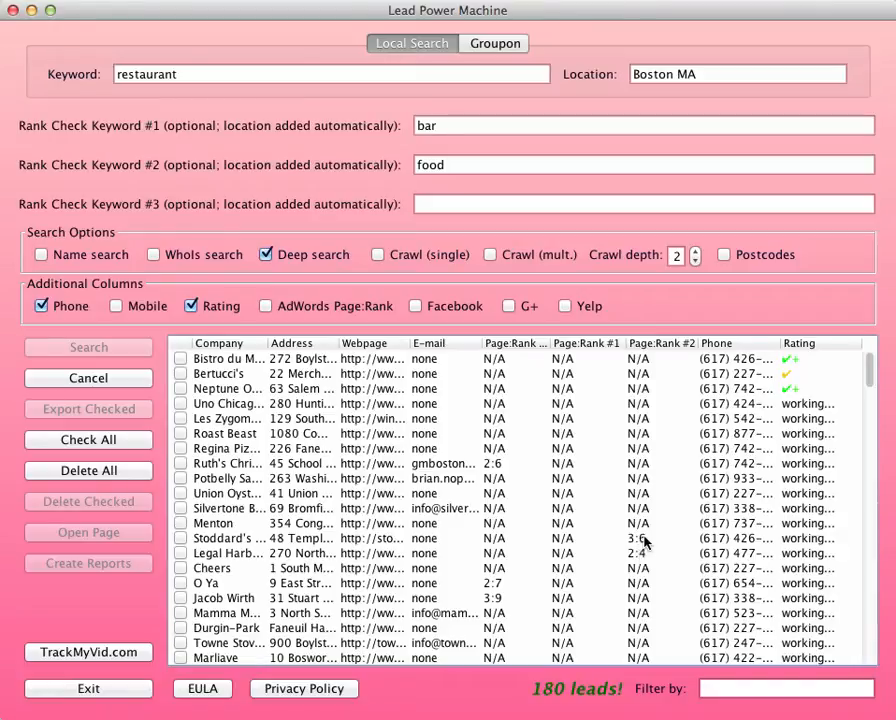
{"action": "scroll", "coordinate": [640, 545], "scroll_direction": "down", "scroll_amount": 8}
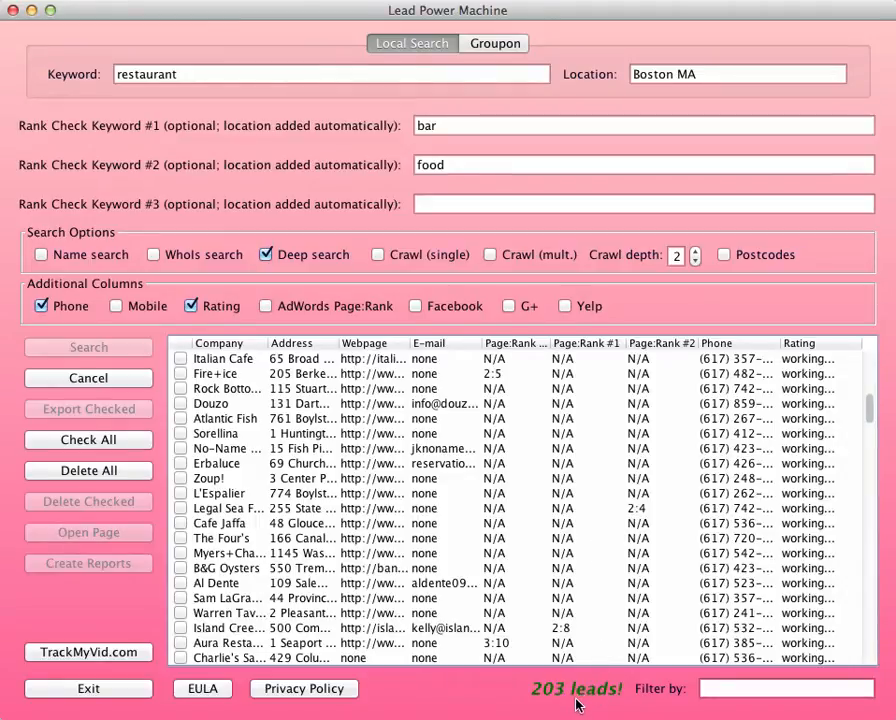
{"action": "left_click", "coordinate": [45, 376]}
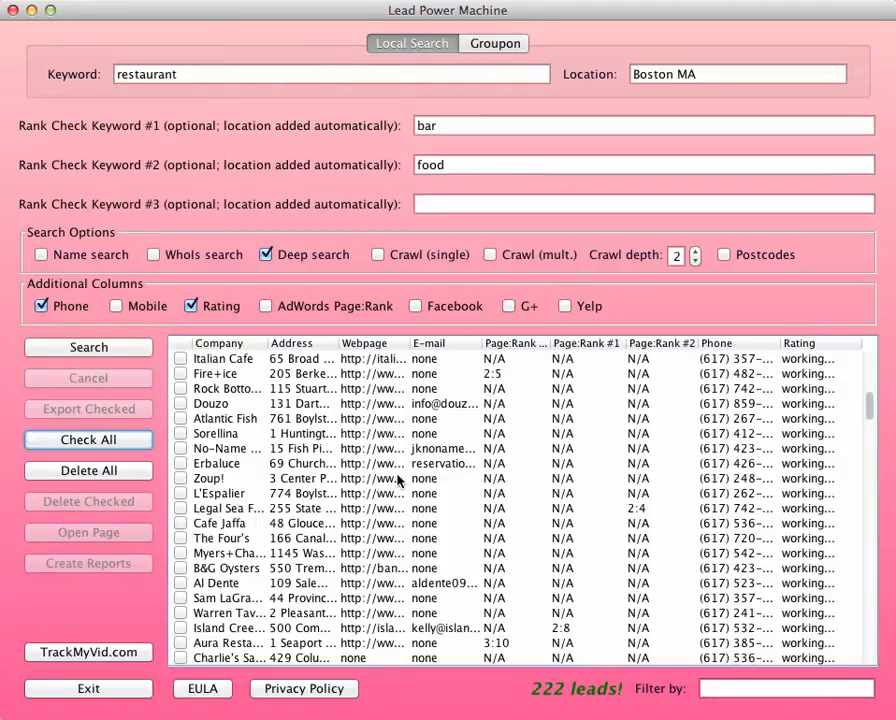
{"action": "scroll", "coordinate": [409, 485], "scroll_direction": "down", "scroll_amount": 10}
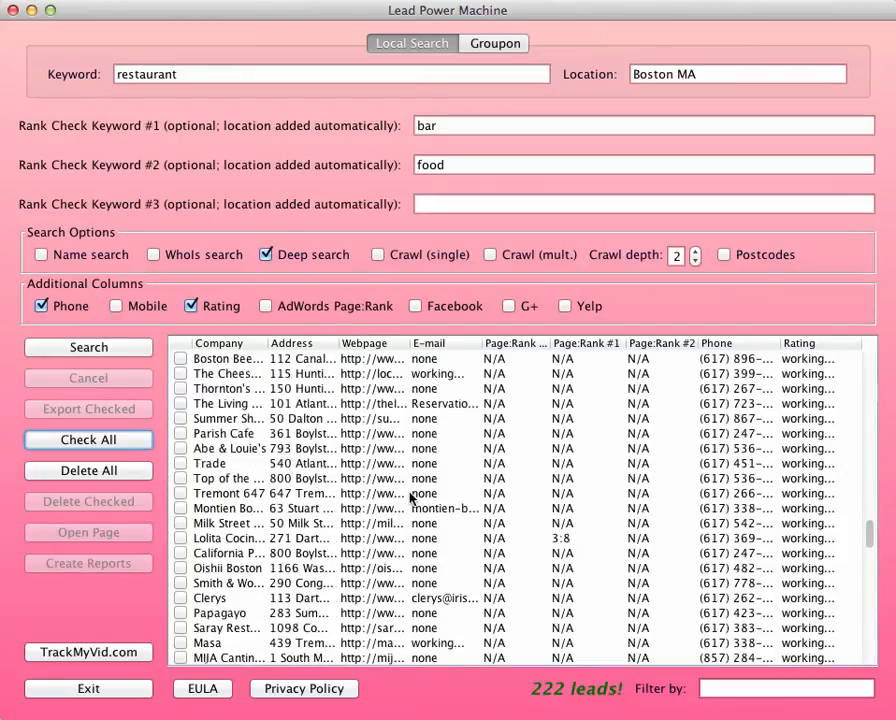
{"action": "scroll", "coordinate": [409, 485], "scroll_direction": "up", "scroll_amount": 15}
{"action": "scroll", "coordinate": [409, 495], "scroll_direction": "up", "scroll_amount": 3}
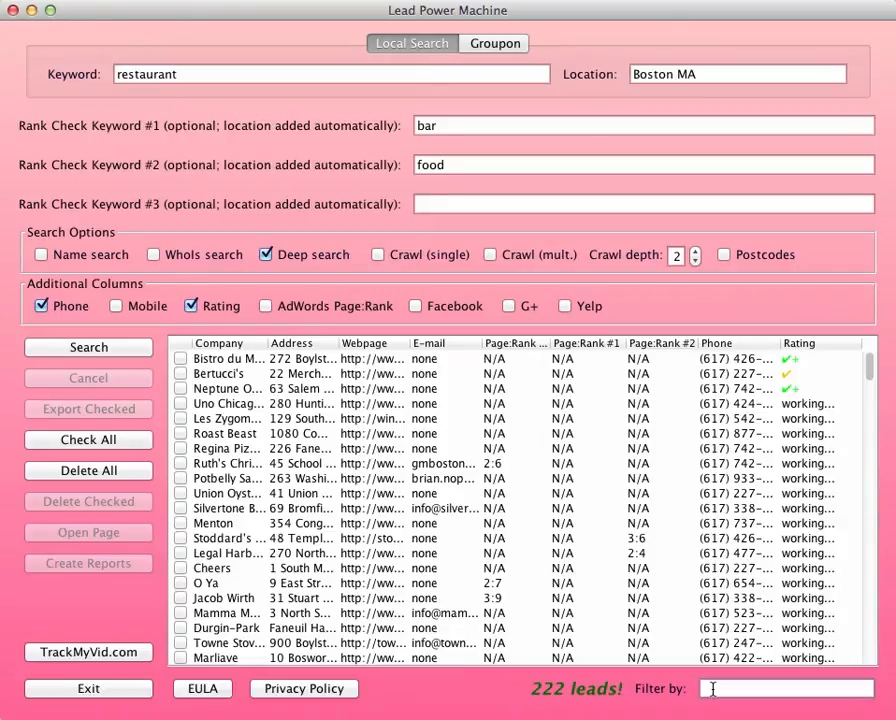
Step: Filter the leads by "pizza" and clear the filter again
{"action": "type", "text": "pizza"}
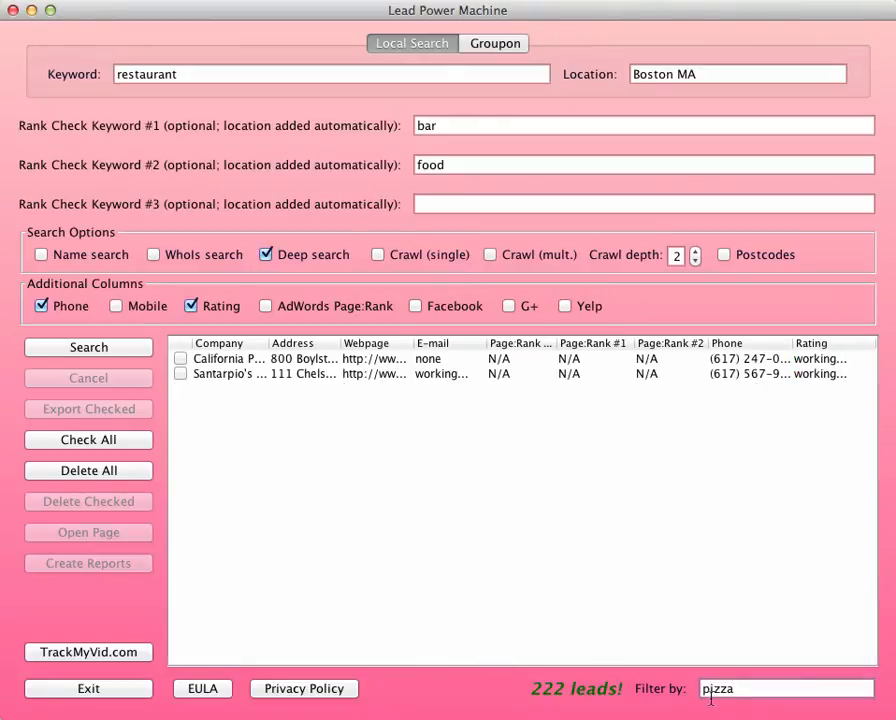
{"action": "left_click_drag", "start_coordinate": [754, 686], "coordinate": [594, 681]}
{"action": "key", "text": "BackSpace"}
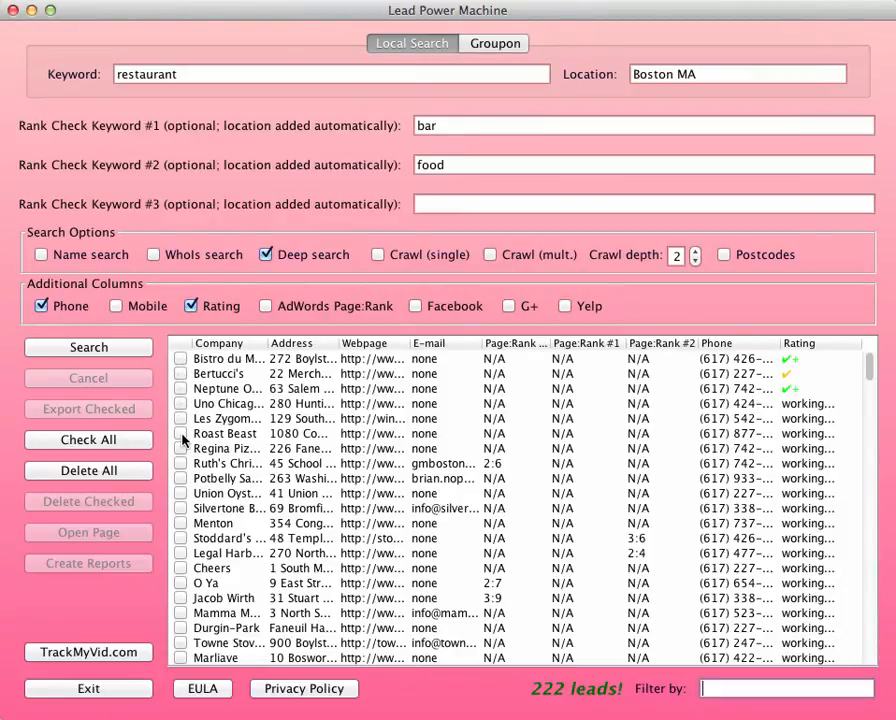
Step: Check all leads and uncheck them again in two ranges, from the first lead through O Ya and the remaining ones
{"action": "left_click", "coordinate": [122, 443]}
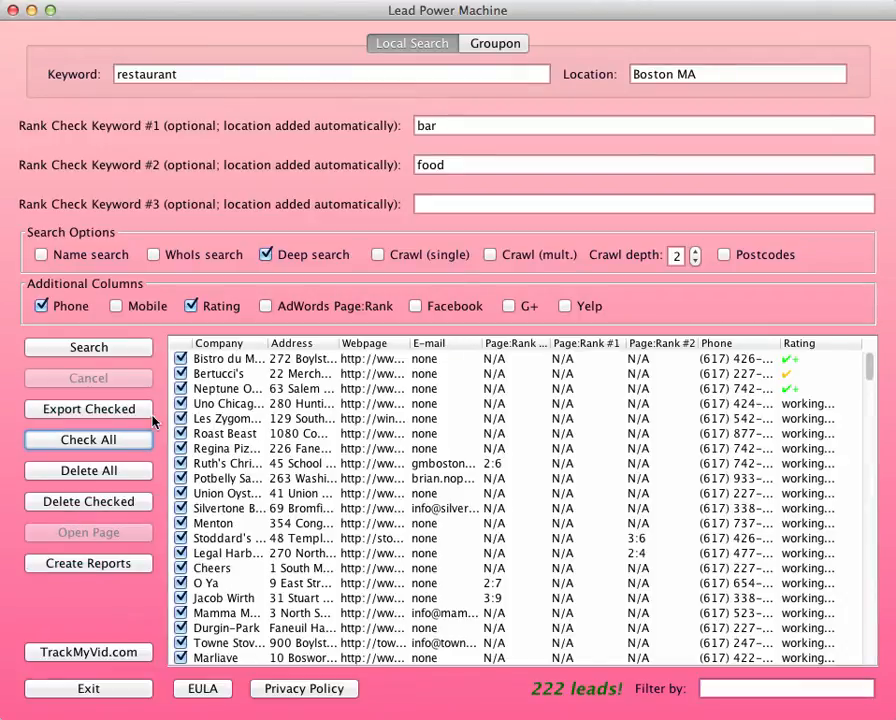
{"action": "left_click", "coordinate": [181, 360]}
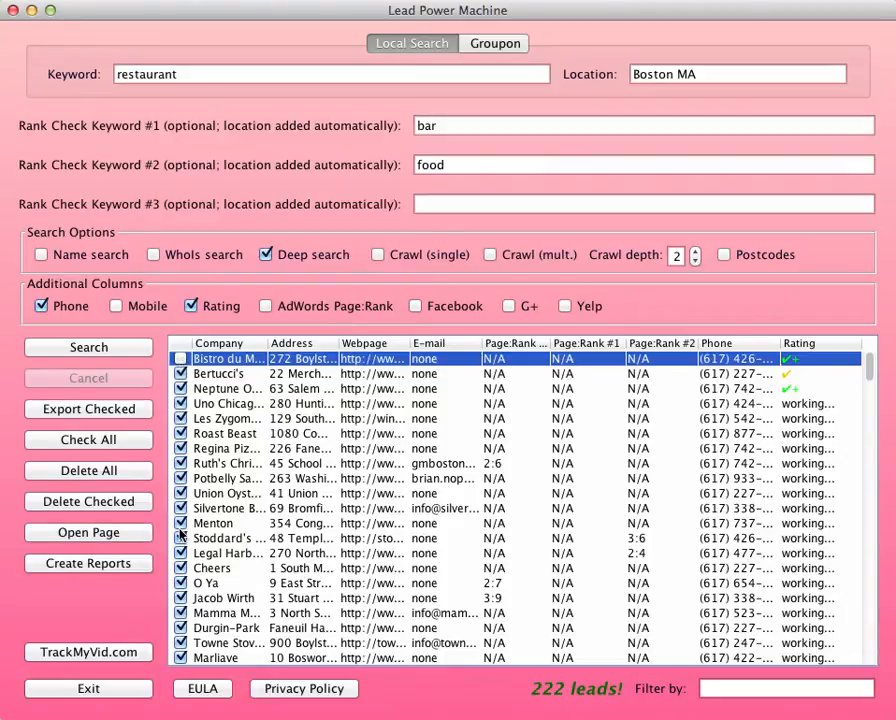
{"action": "left_click", "coordinate": [180, 583], "text": "shift"}
{"action": "left_click", "coordinate": [181, 378]}
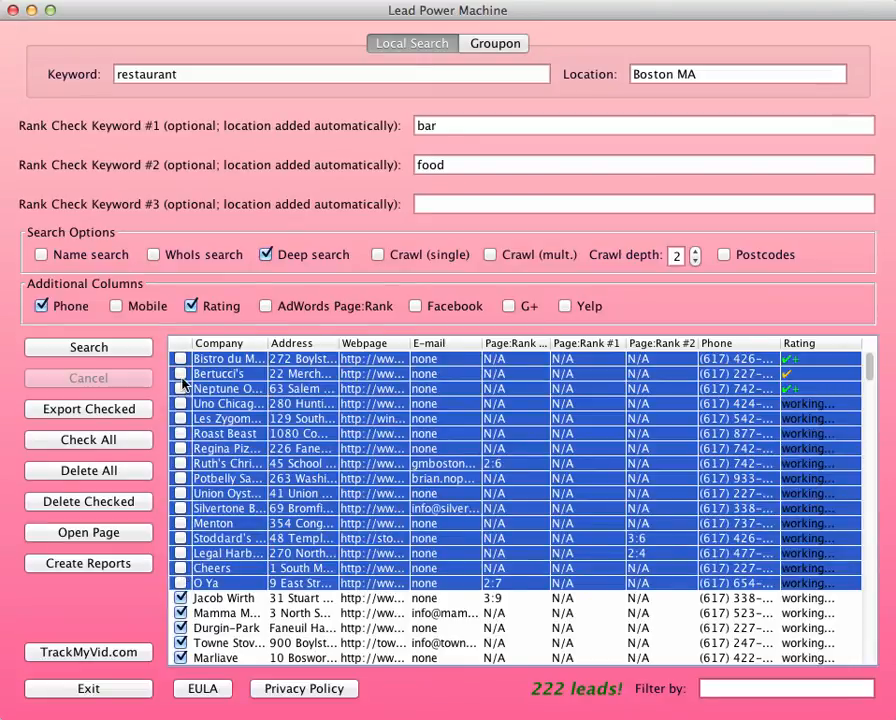
{"action": "left_click", "coordinate": [181, 598]}
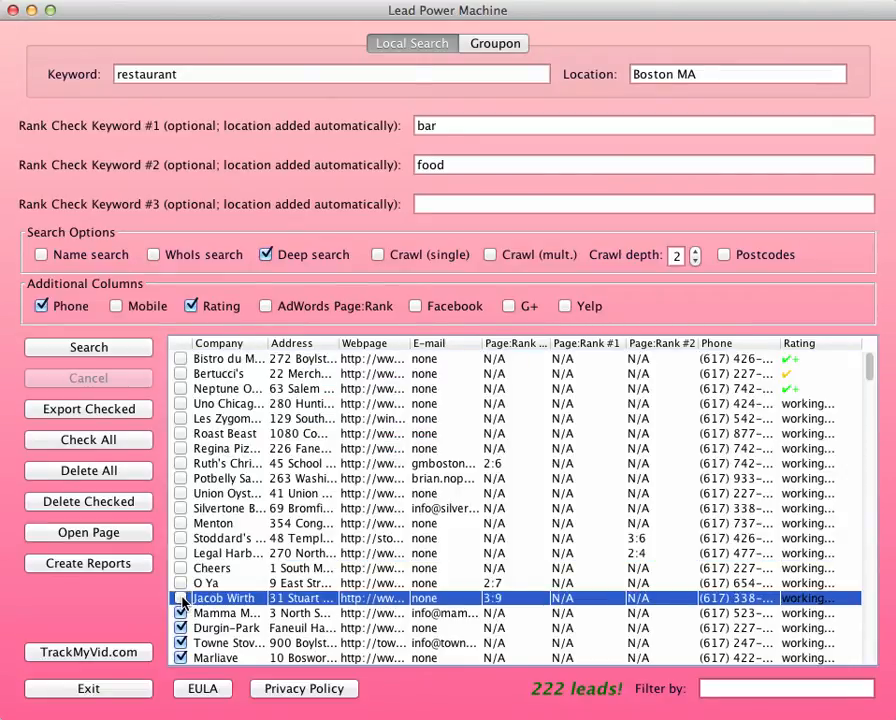
{"action": "scroll", "coordinate": [181, 600], "scroll_direction": "down", "scroll_amount": 15}
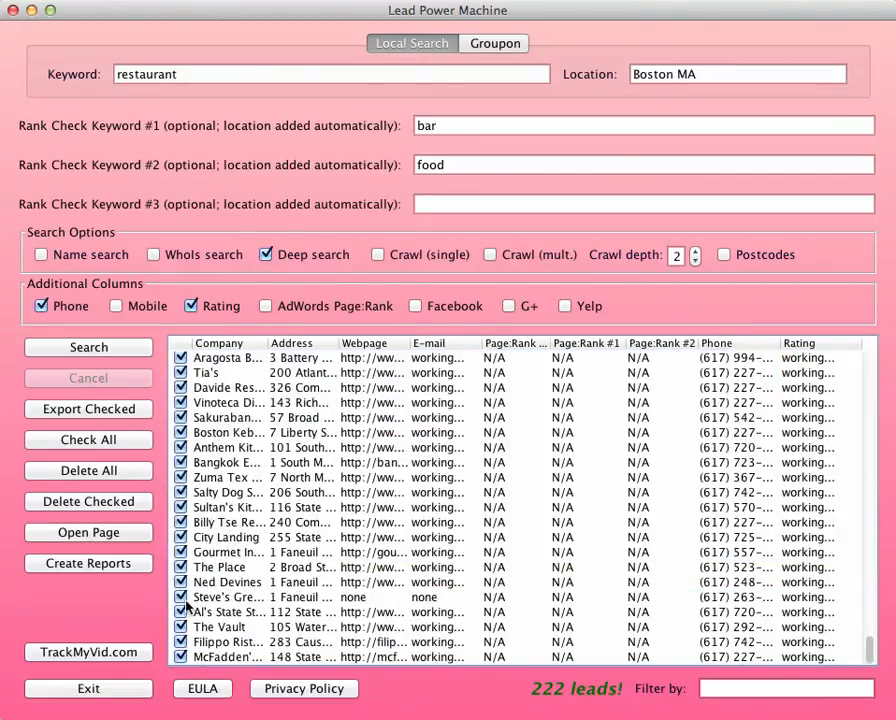
{"action": "left_click", "coordinate": [181, 658], "text": "shift"}
{"action": "scroll", "coordinate": [200, 425], "scroll_direction": "up", "scroll_amount": 15}
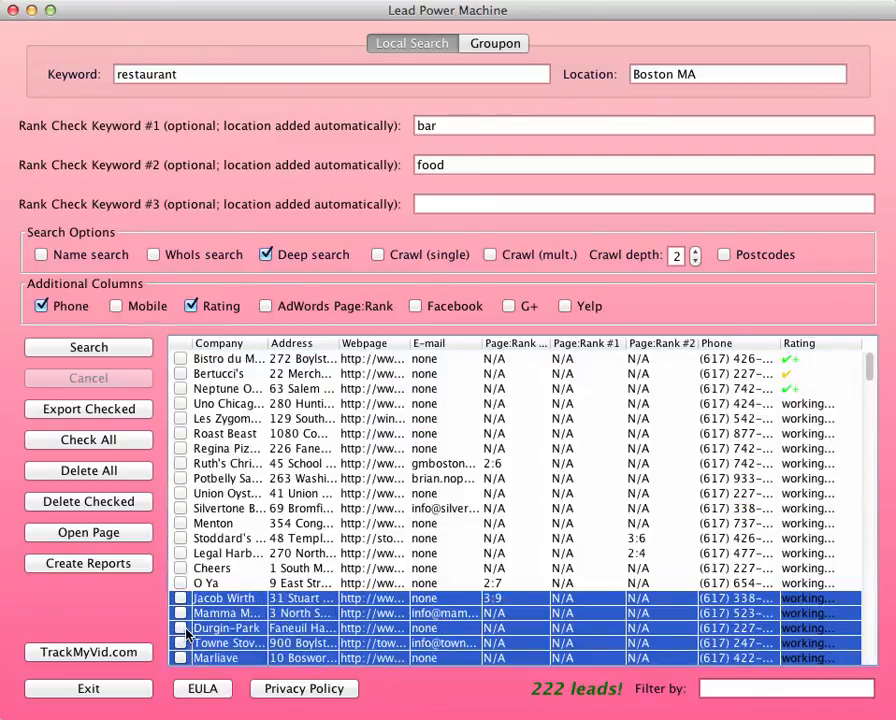
Step: Delete only the first lead, the Bistro, from the results
{"action": "left_click", "coordinate": [180, 360]}
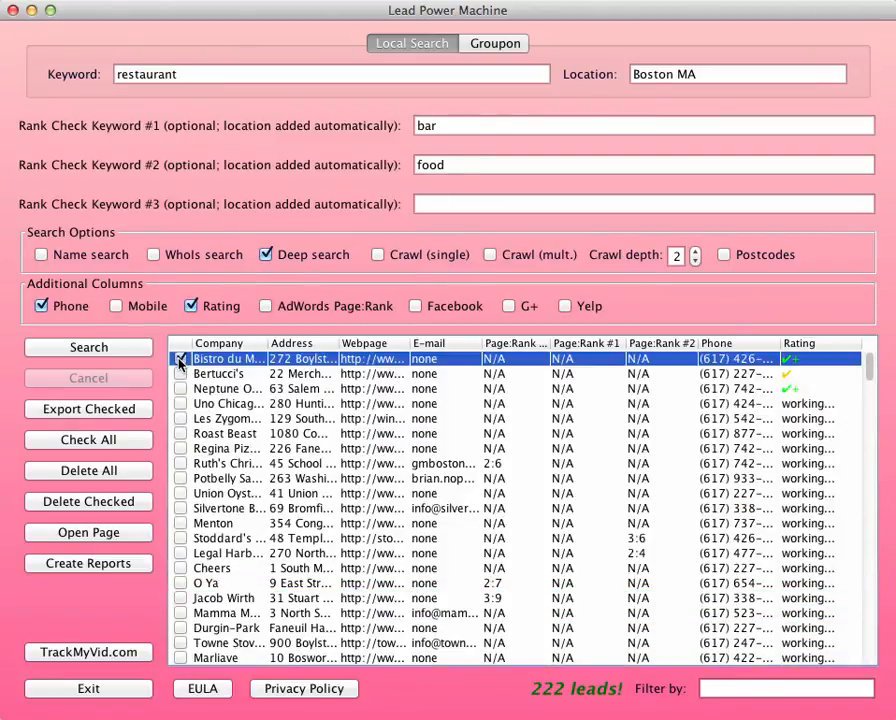
{"action": "left_click", "coordinate": [118, 508]}
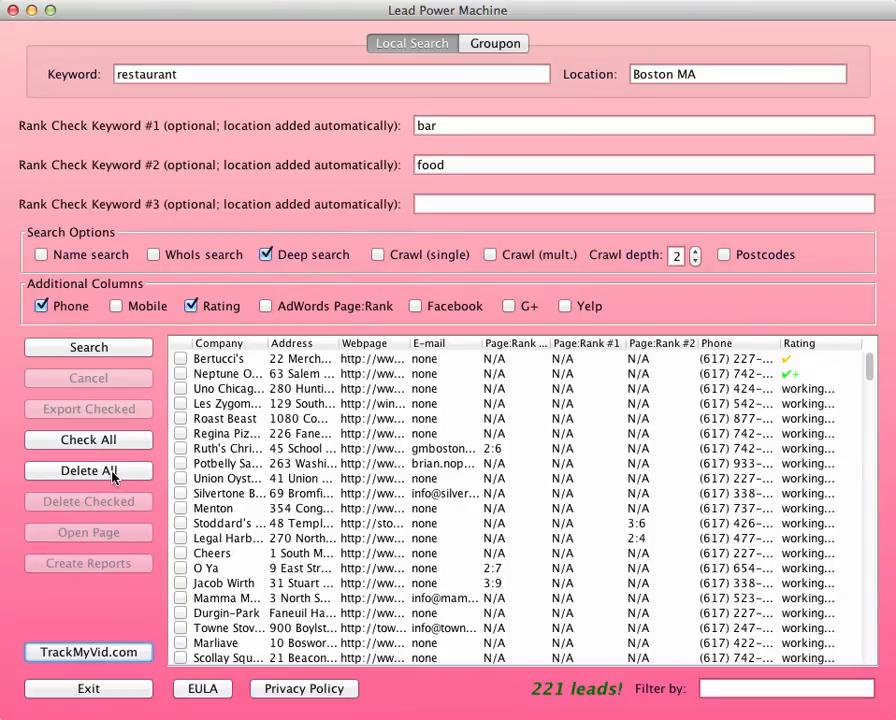
Step: Check the leads Bertucci's, Neptune, Uno, Roast Beast, Potbelly, Menton, Legal Harborside and O Ya individually
{"action": "left_click", "coordinate": [181, 359]}
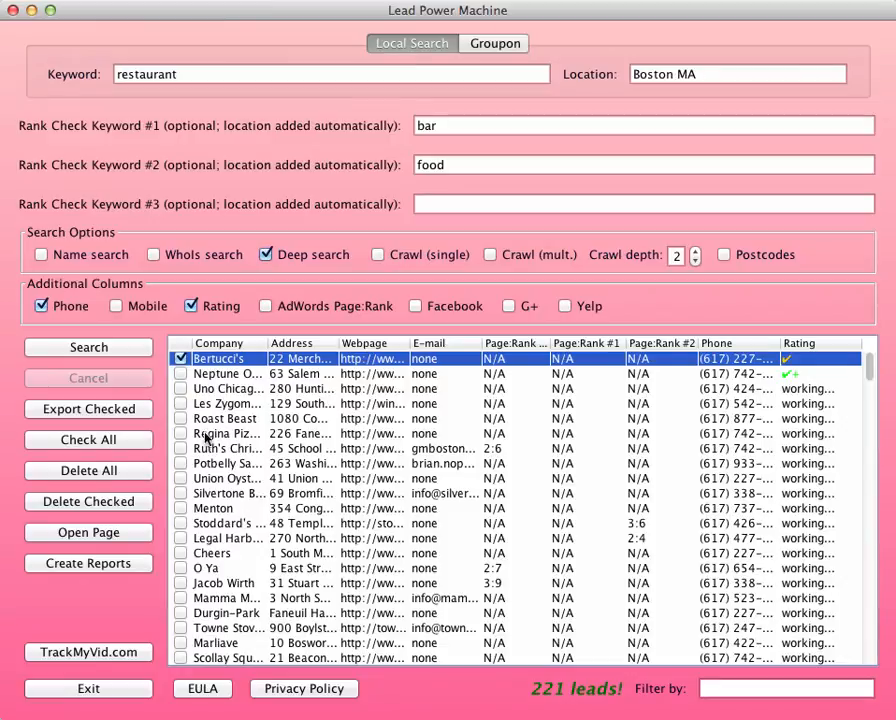
{"action": "left_click", "coordinate": [181, 373]}
{"action": "left_click", "coordinate": [181, 388]}
{"action": "left_click", "coordinate": [181, 418]}
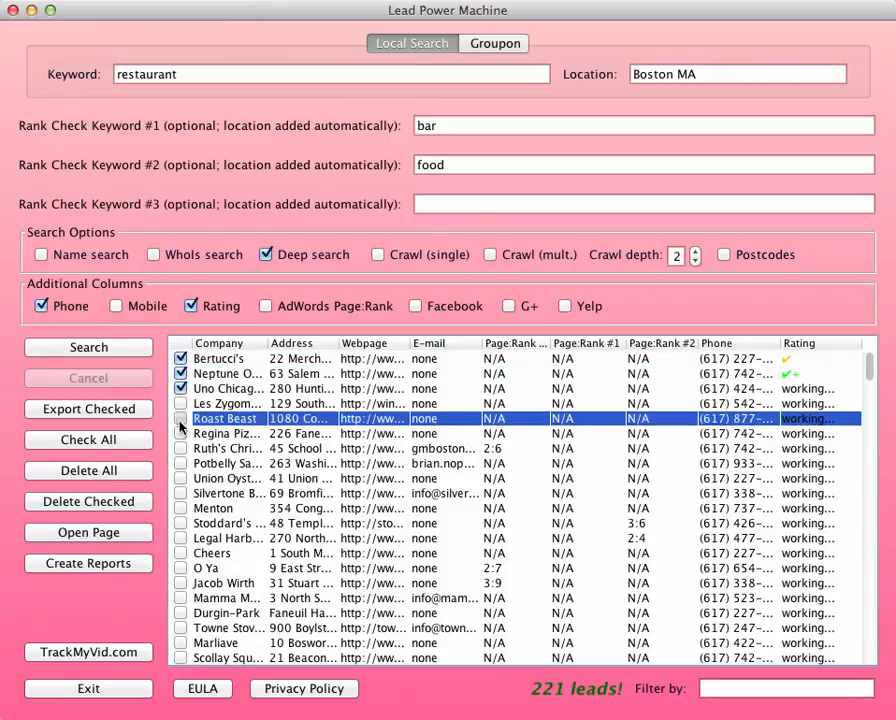
{"action": "left_click", "coordinate": [181, 463]}
{"action": "left_click", "coordinate": [181, 508]}
{"action": "left_click", "coordinate": [181, 538]}
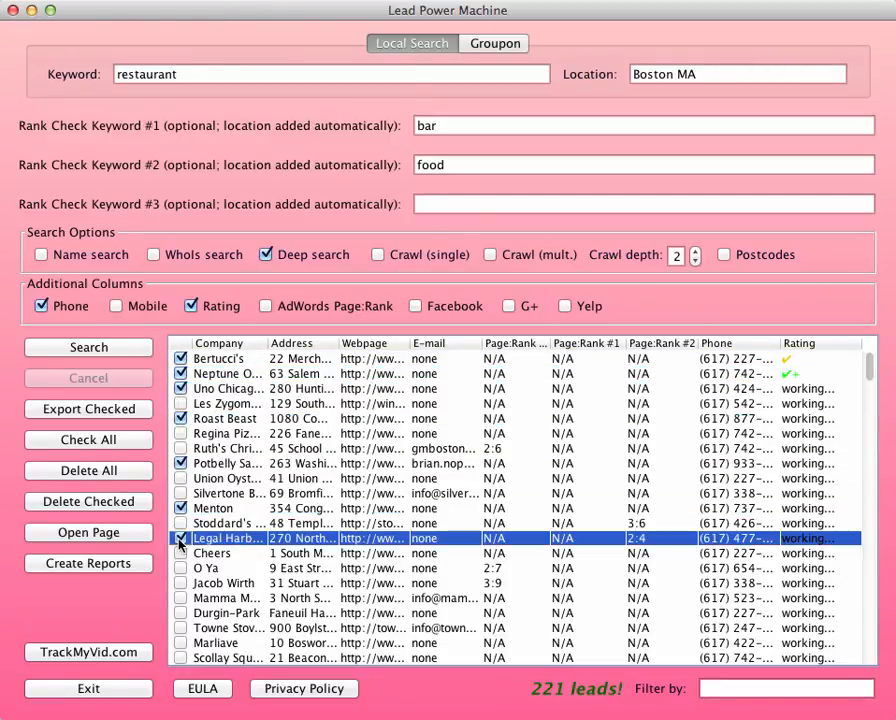
{"action": "left_click", "coordinate": [181, 568]}
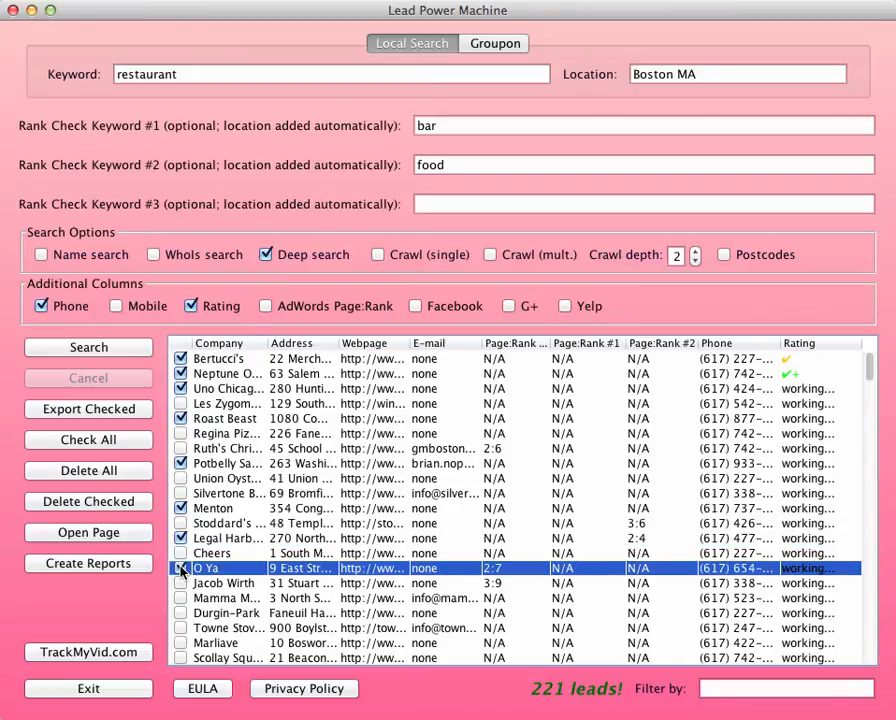
Step: Look over the export options for the checked leads, toggling Split address components, then the report options, and cancel both
{"action": "left_click", "coordinate": [181, 568]}
{"action": "left_click", "coordinate": [181, 568]}
{"action": "left_click", "coordinate": [110, 413]}
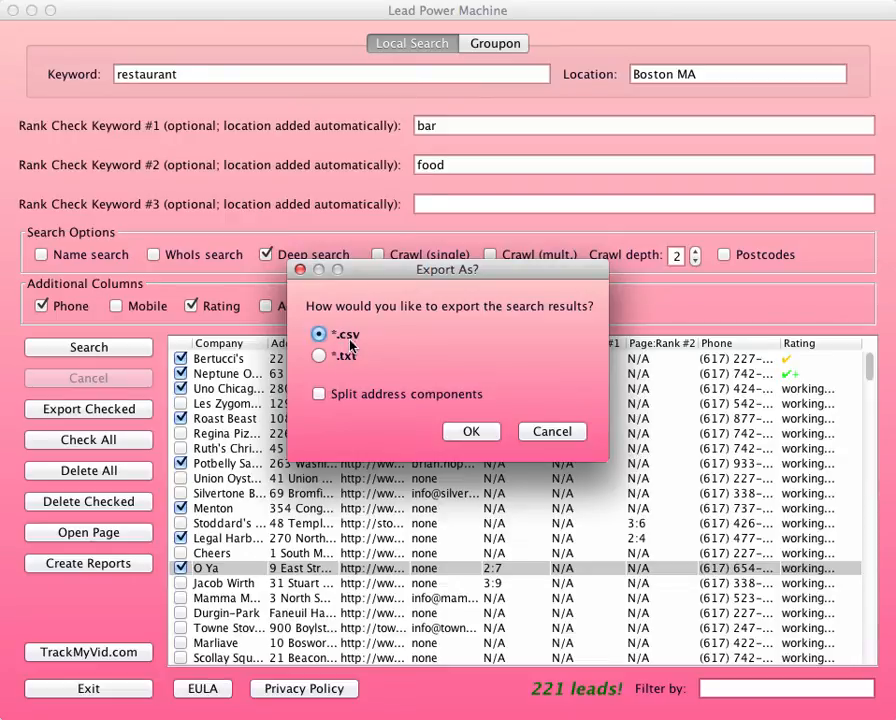
{"action": "left_click", "coordinate": [369, 399]}
{"action": "left_click", "coordinate": [319, 396]}
{"action": "left_click", "coordinate": [552, 430]}
{"action": "left_click", "coordinate": [76, 569]}
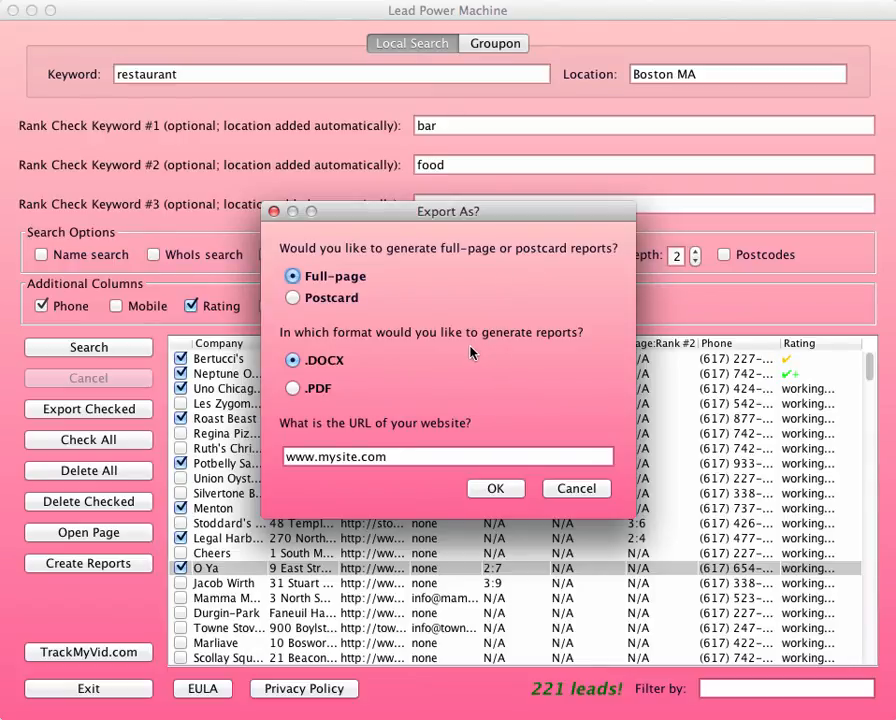
{"action": "left_click", "coordinate": [583, 490]}
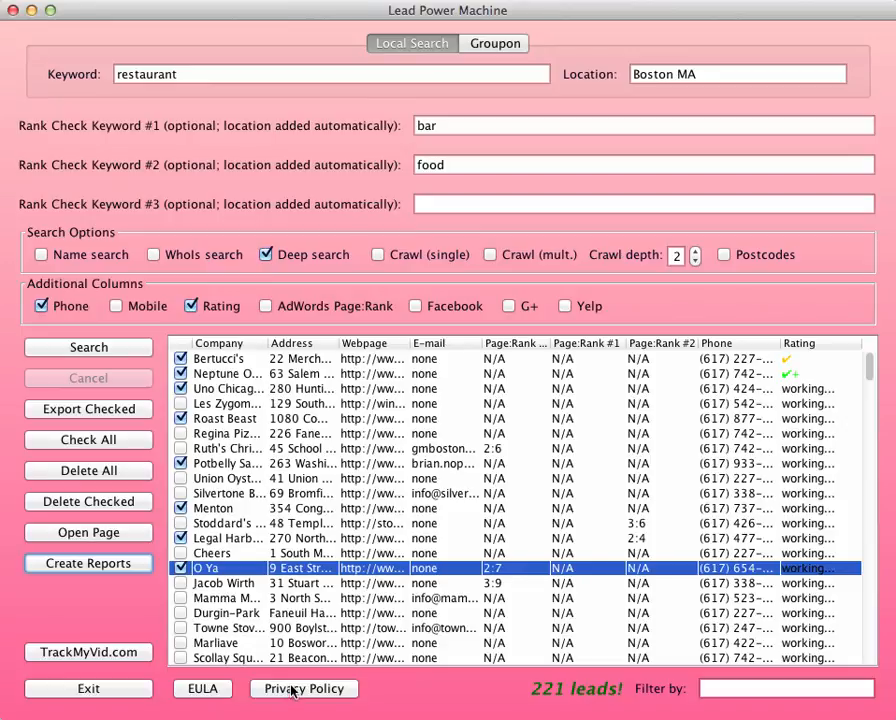
Step: Create postcard reports in PDF format for the checked leads and save them to the Desktop folder
{"action": "left_click", "coordinate": [127, 572]}
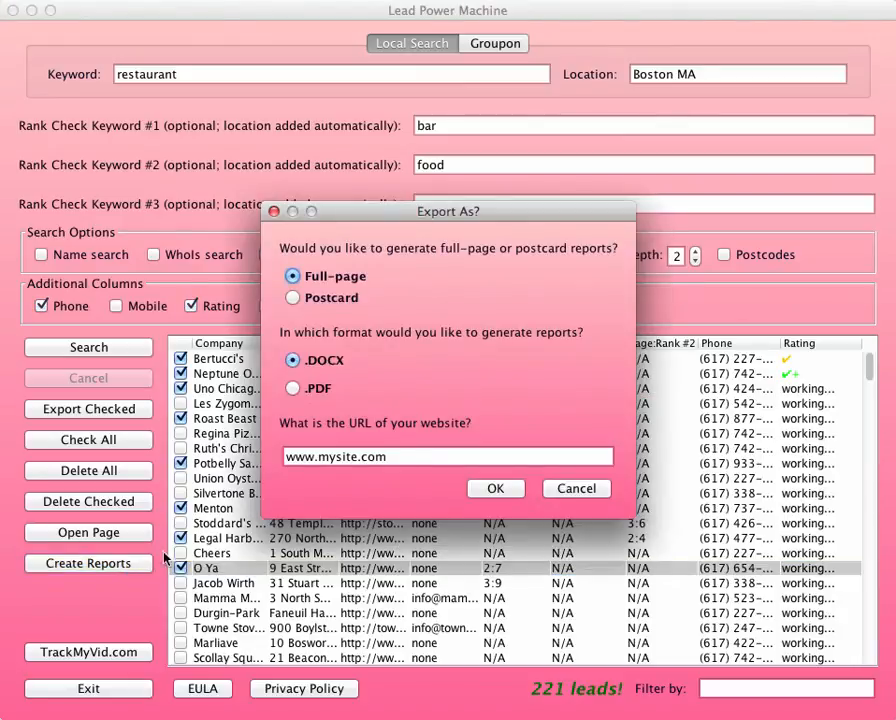
{"action": "left_click", "coordinate": [316, 297]}
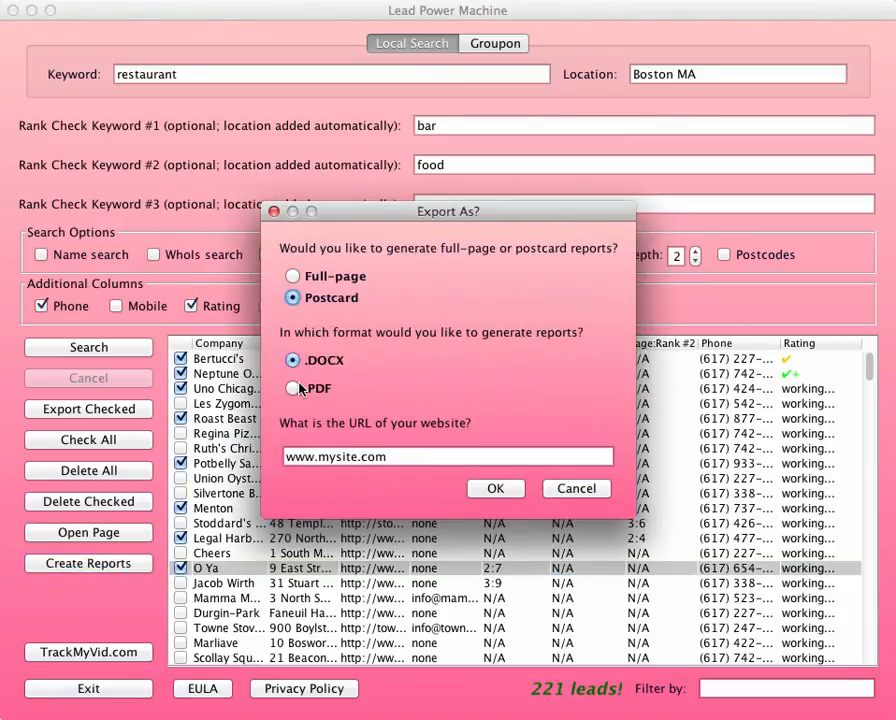
{"action": "left_click", "coordinate": [296, 388]}
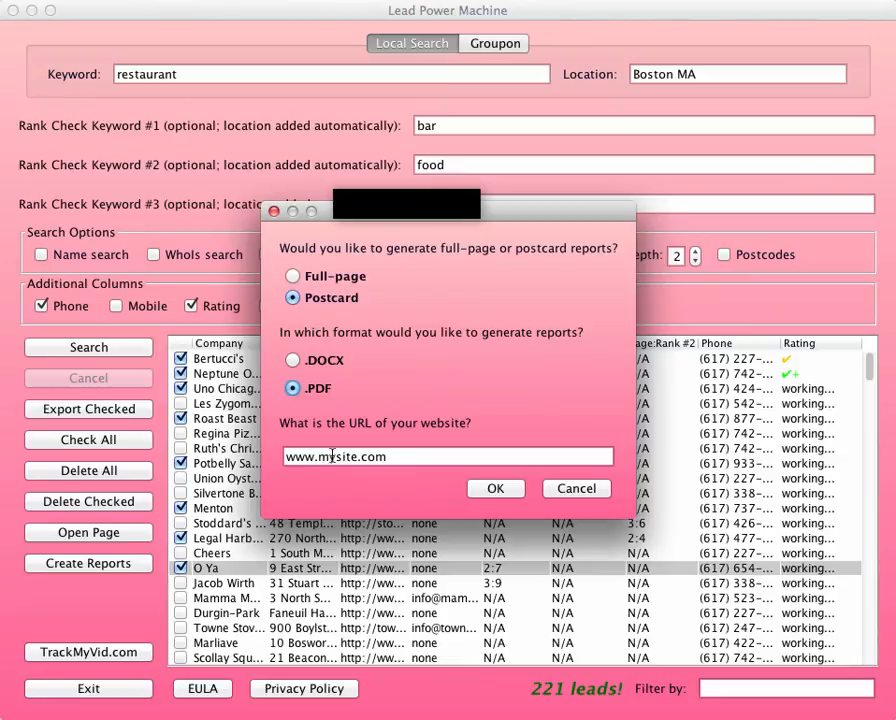
{"action": "left_click", "coordinate": [487, 492]}
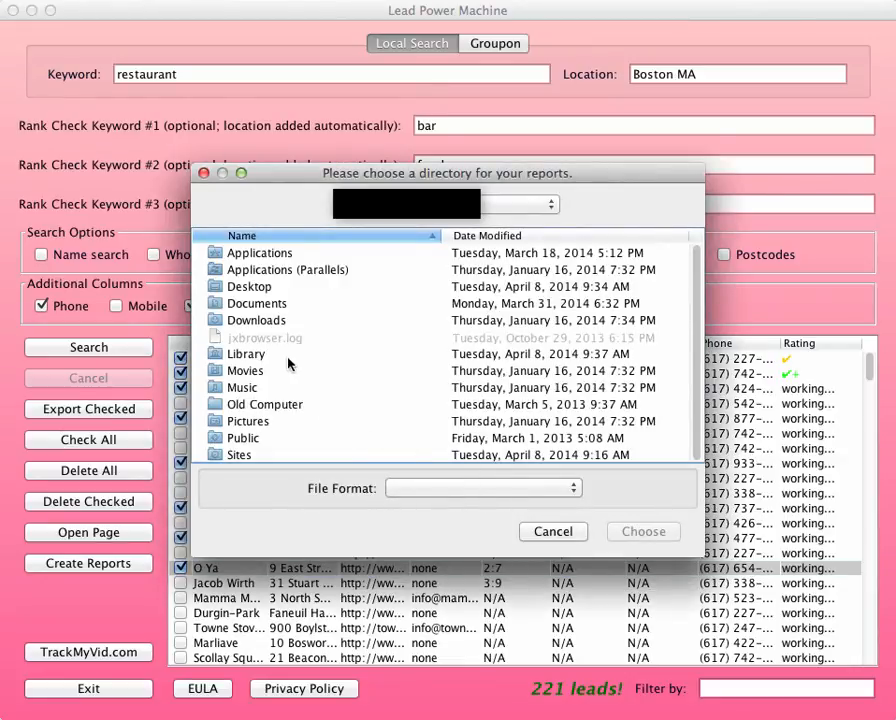
{"action": "left_click", "coordinate": [255, 285]}
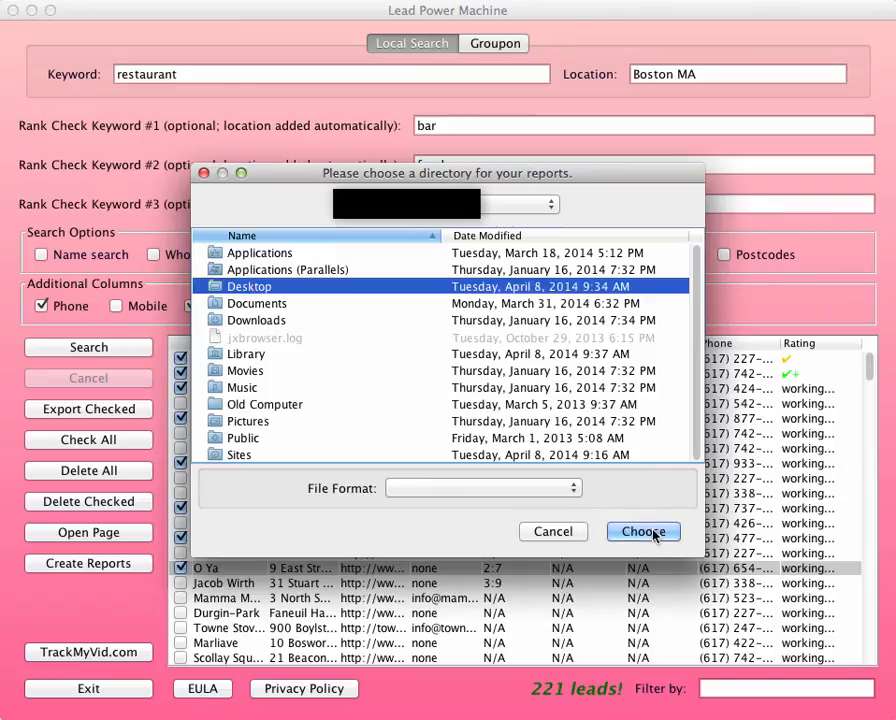
{"action": "left_click", "coordinate": [652, 532]}
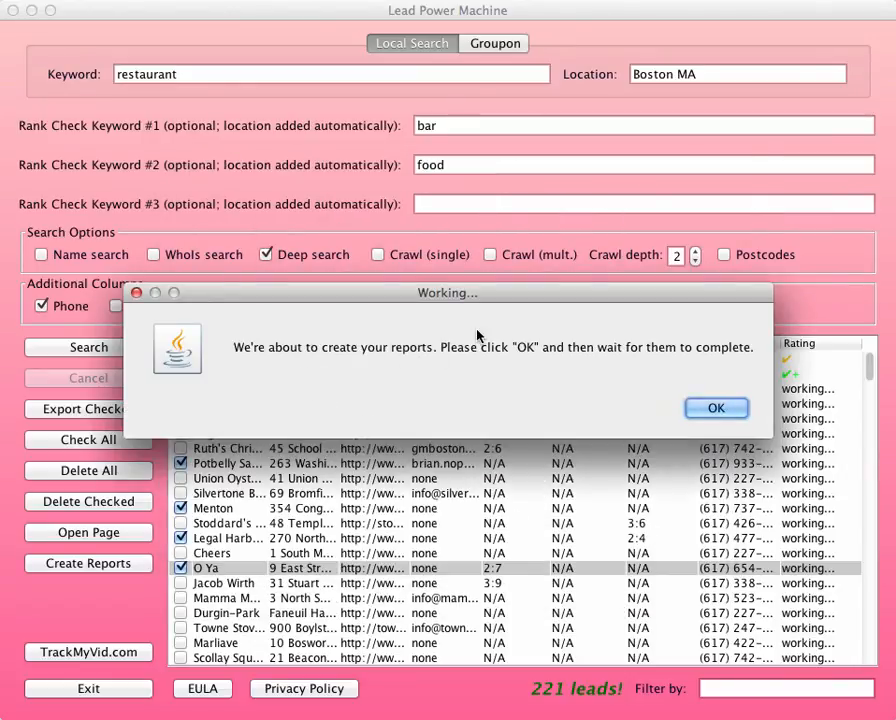
{"action": "left_click", "coordinate": [716, 408]}
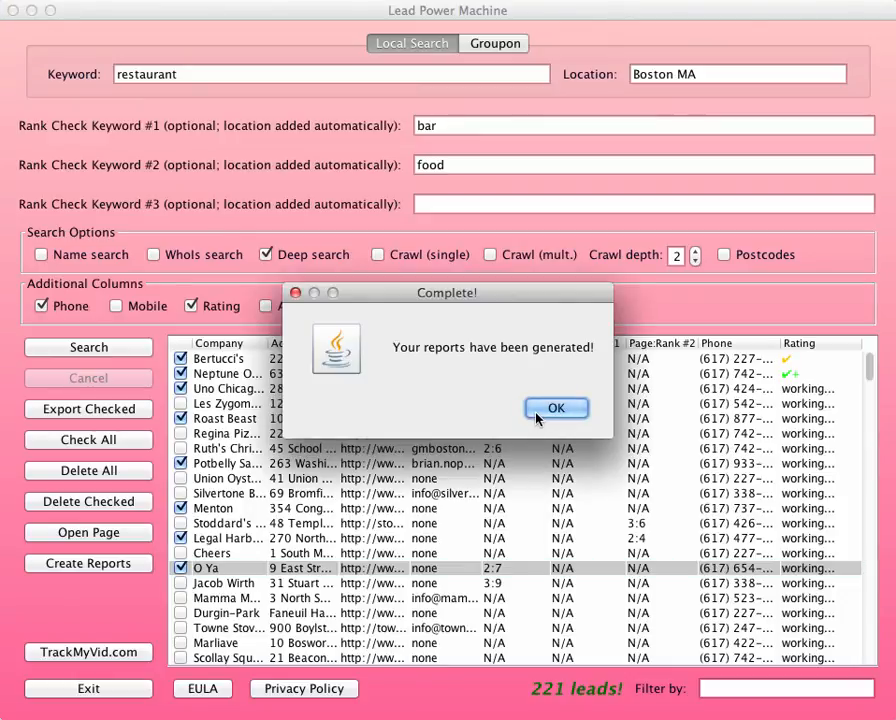
{"action": "left_click", "coordinate": [552, 408]}
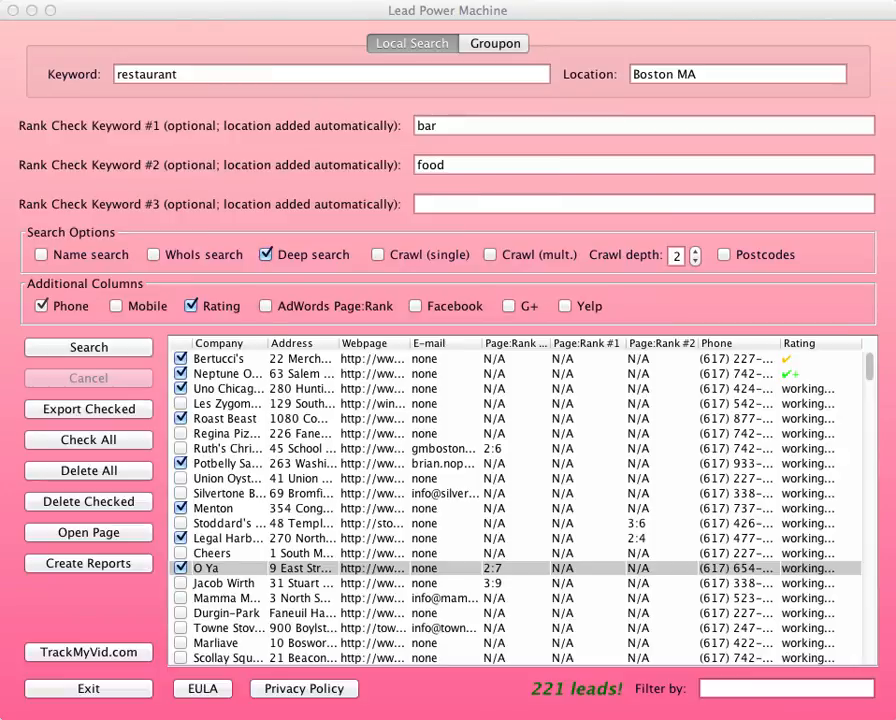
{"action": "left_click_drag", "start_coordinate": [0, 0], "coordinate": [895, 30]}
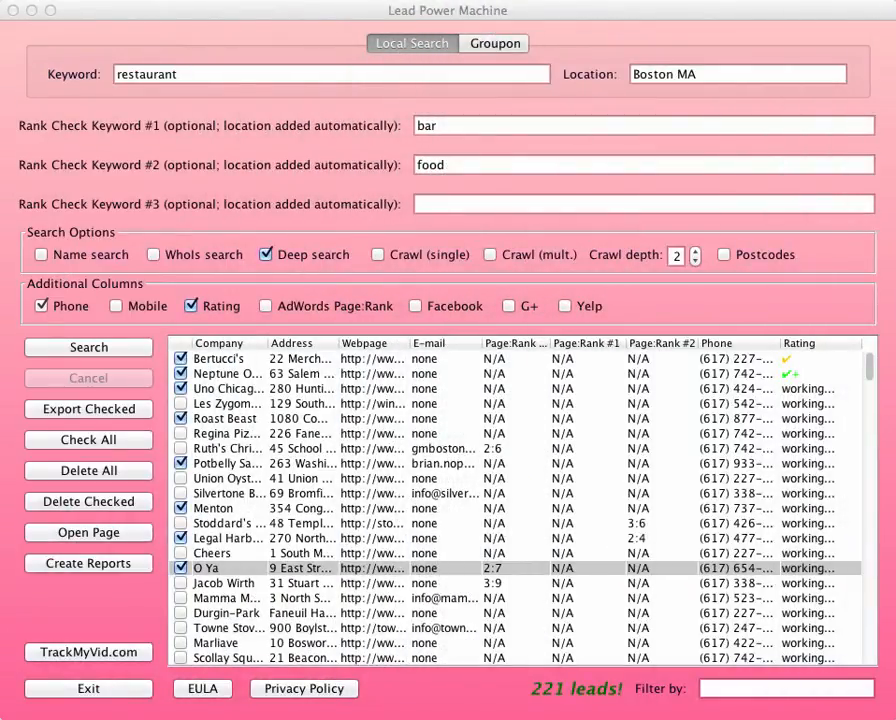